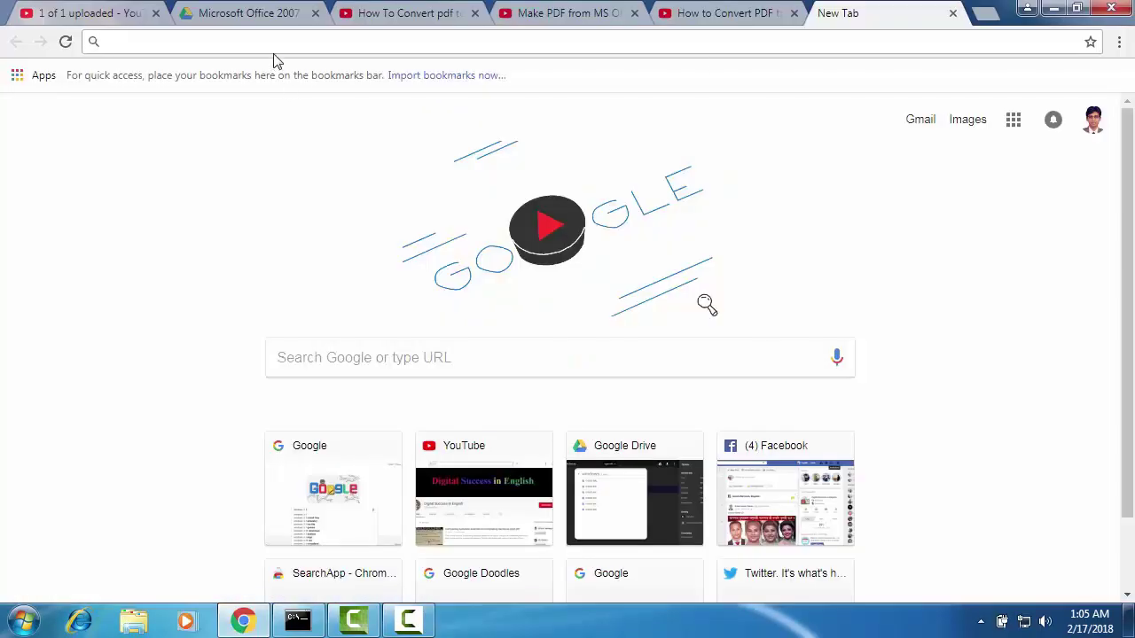
# Go to youtube.com and search for 'sharp learning'.
pyautogui.write('youtube.com')
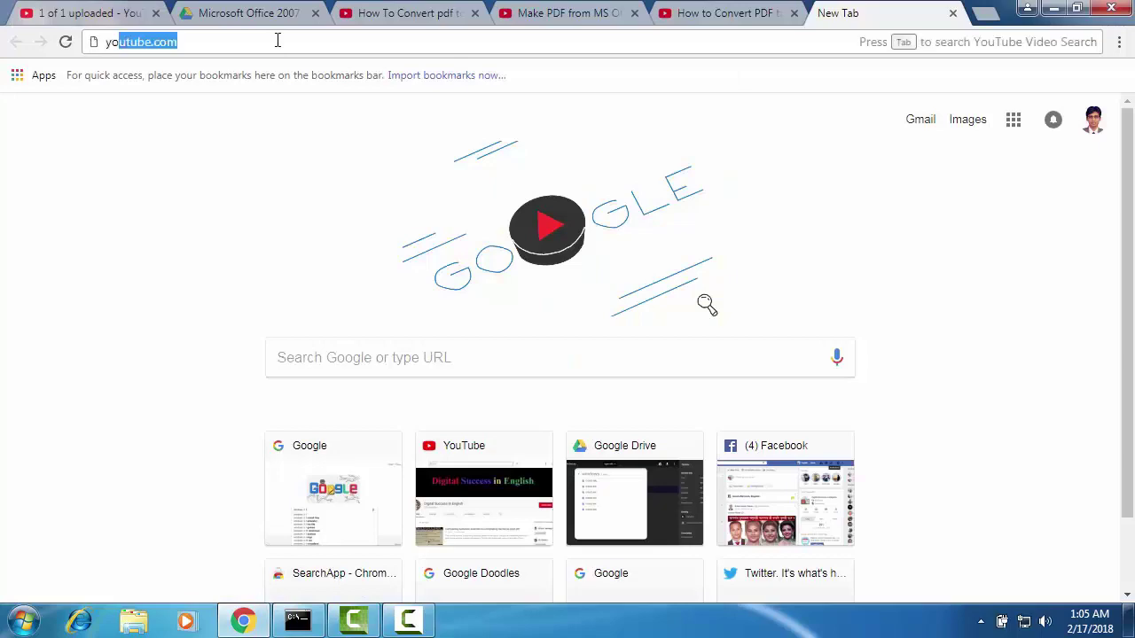
pyautogui.press('Return')
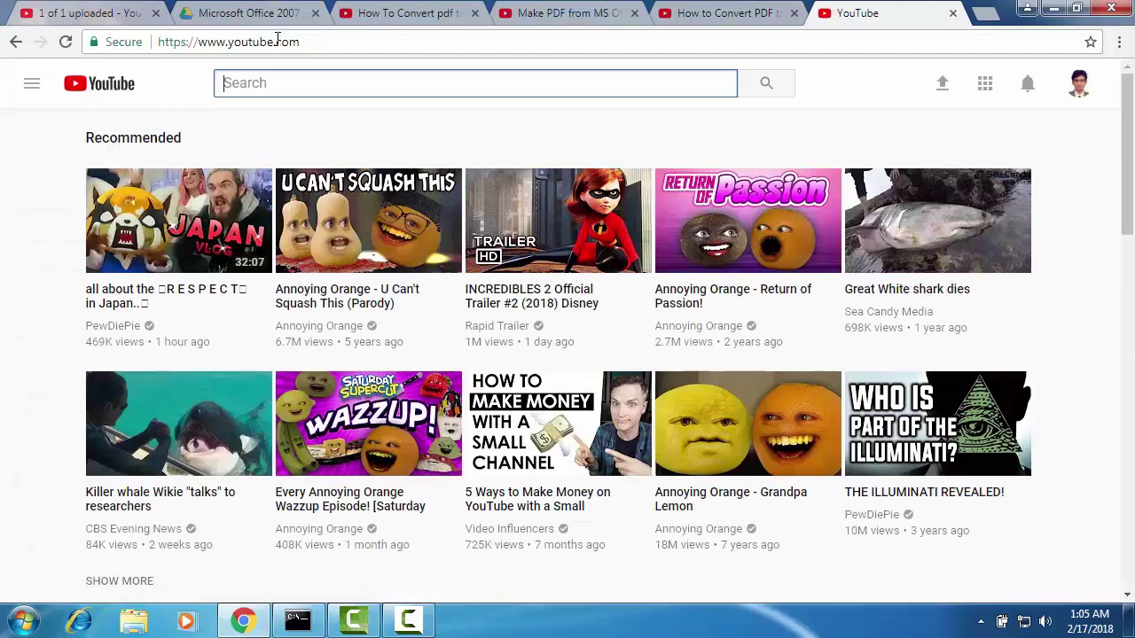
pyautogui.write('sharp')
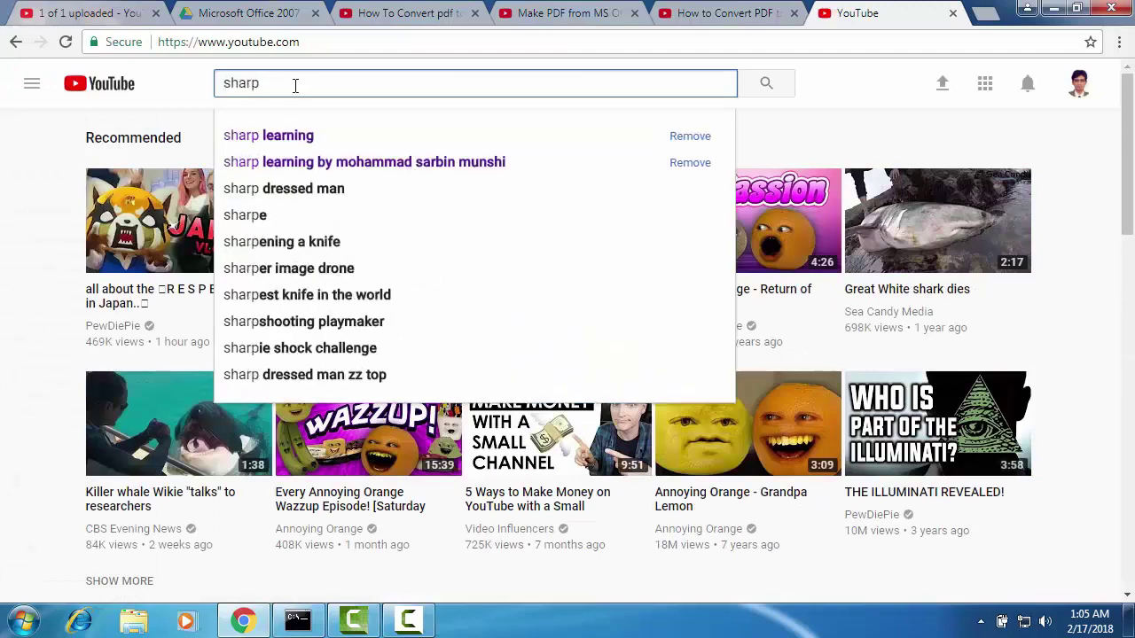
pyautogui.click(307, 141)
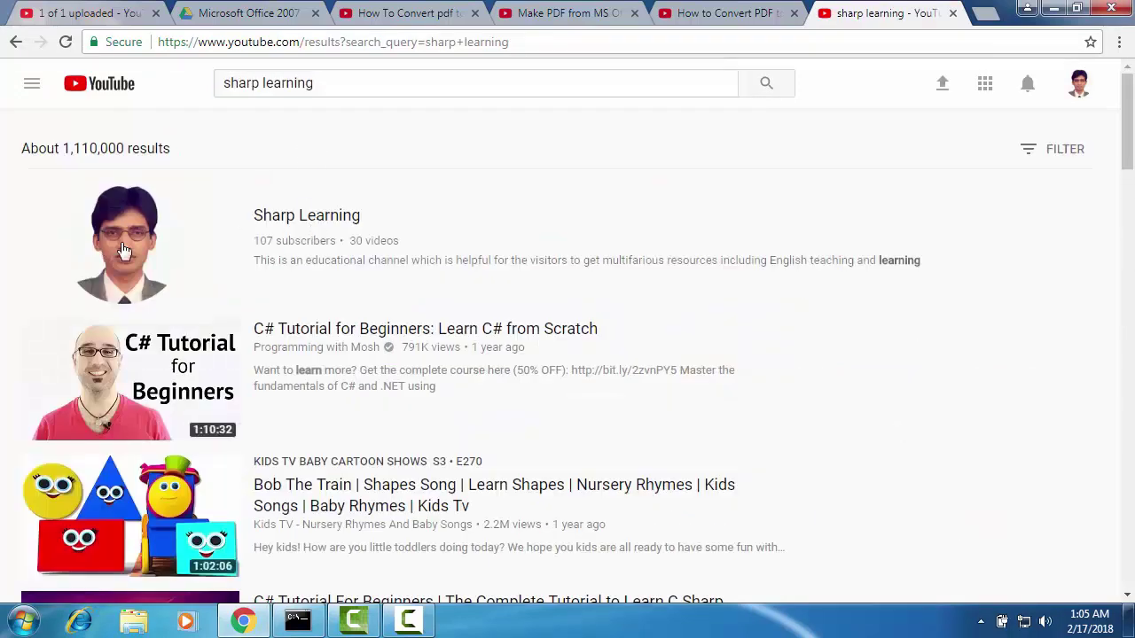
# Open the Sharp Learning channel and list all its uploaded videos.
pyautogui.click(317, 220)
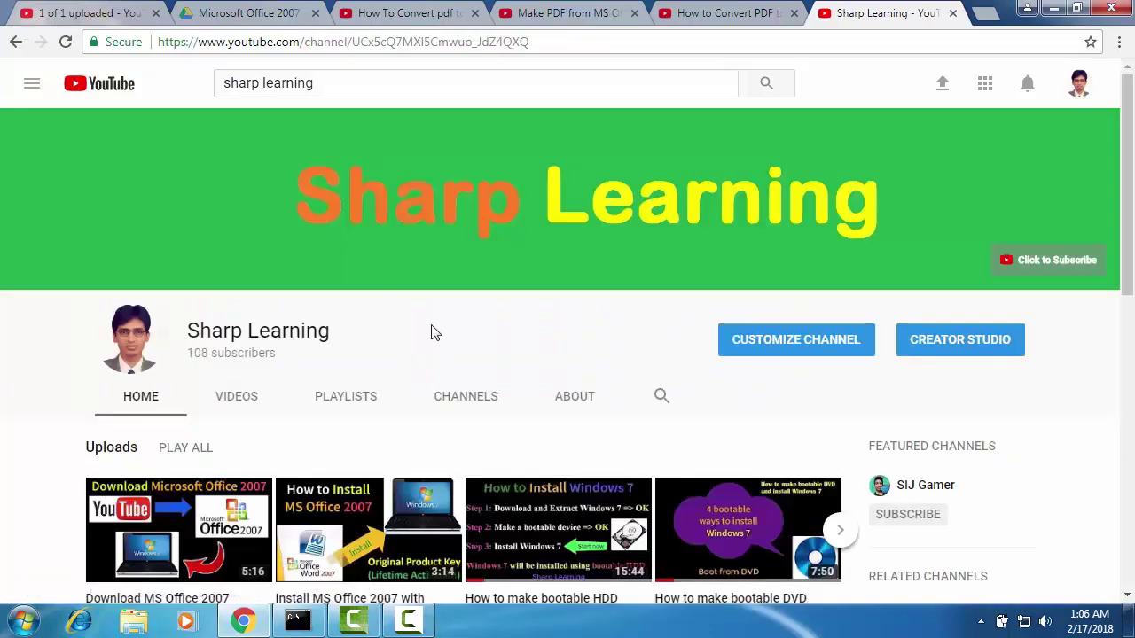
pyautogui.scroll(-1, 341, 290)
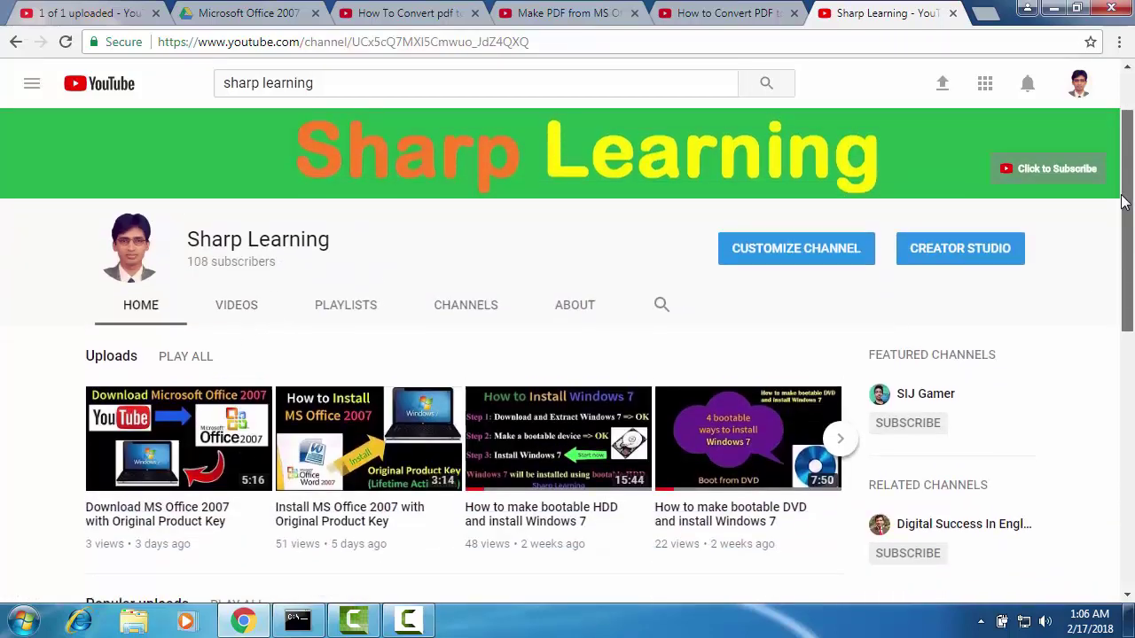
pyautogui.click(237, 331)
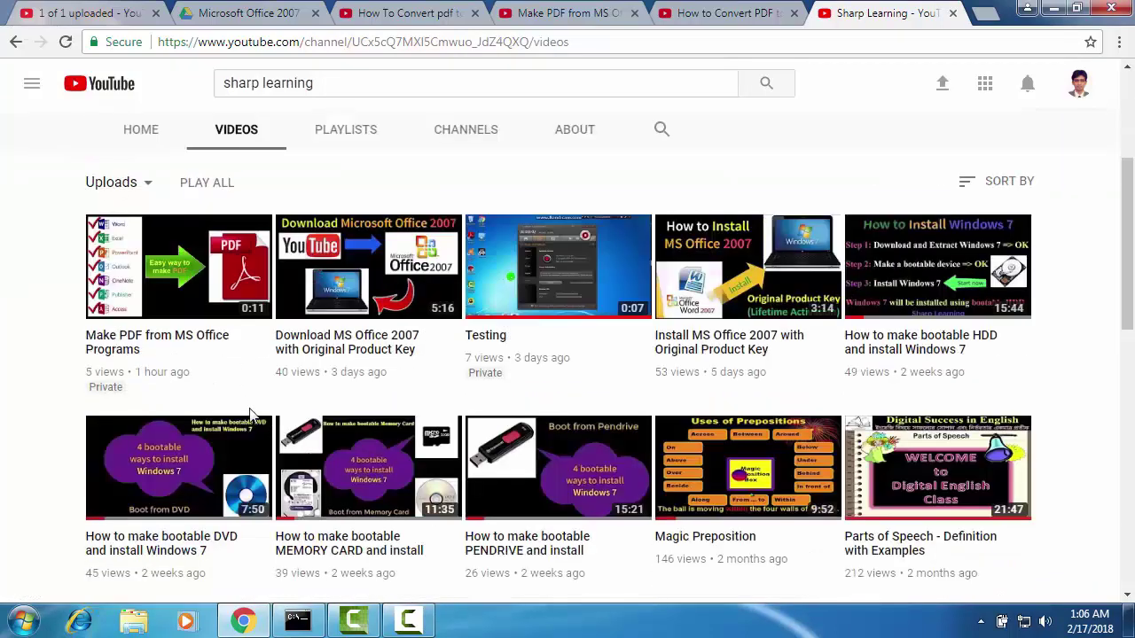
# Play, then pause, the Make PDF from MS Office Programs video and scroll below it.
pyautogui.click(162, 272)
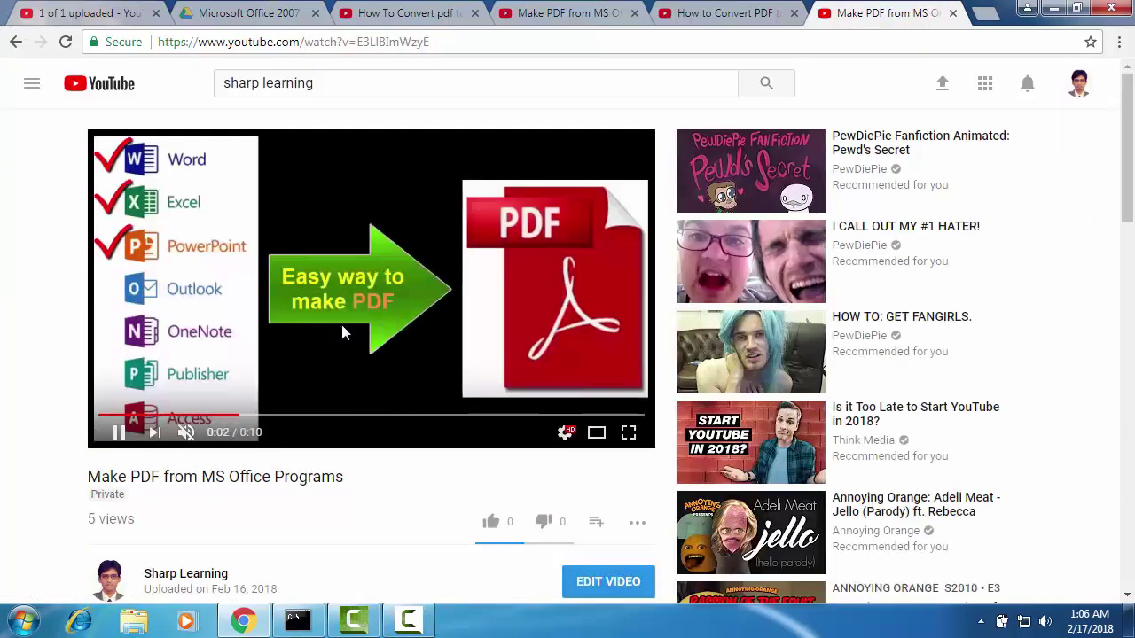
pyautogui.click(403, 343)
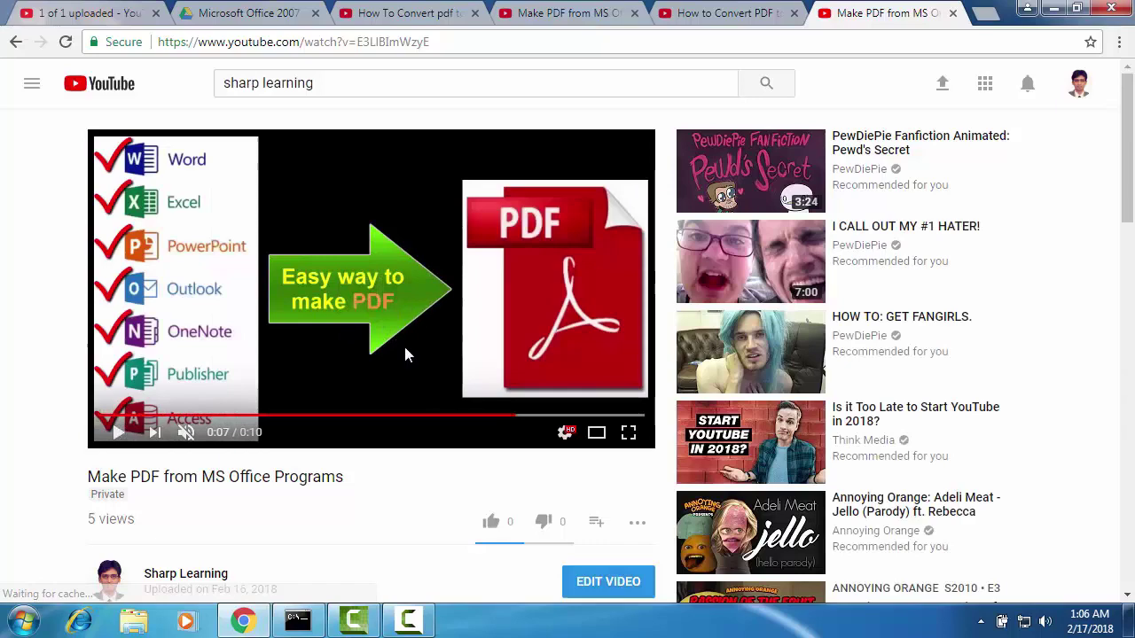
pyautogui.scroll(-3, 532, 354)
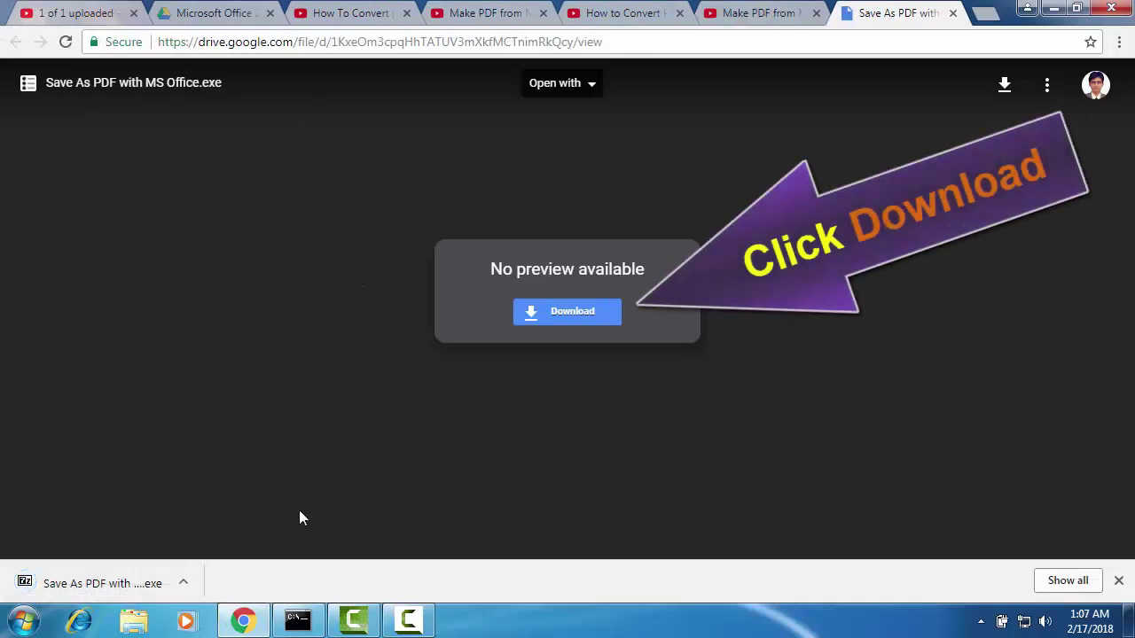
# Show the downloaded installer in its Downloads folder.
pyautogui.click(183, 583)
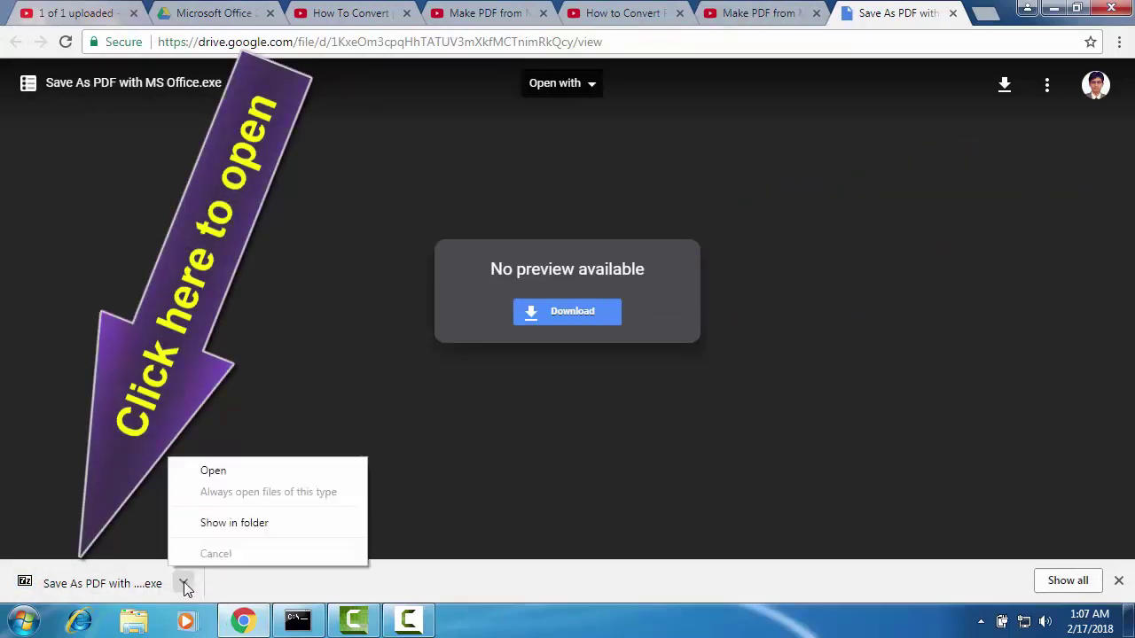
pyautogui.click(224, 522)
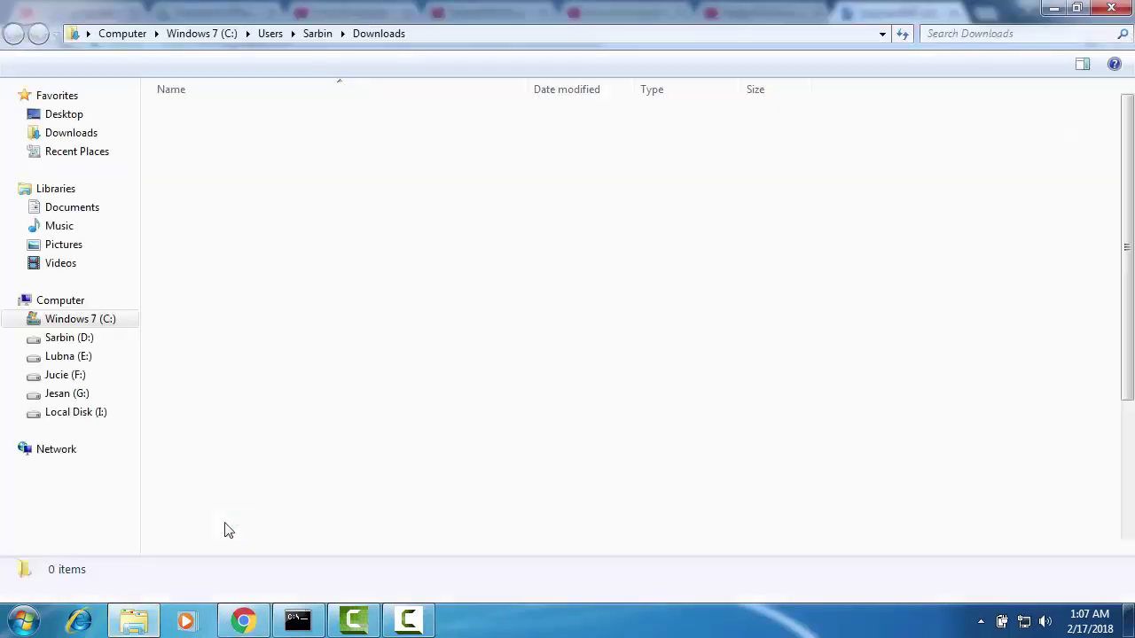
pyautogui.scroll(-2, 679, 379)
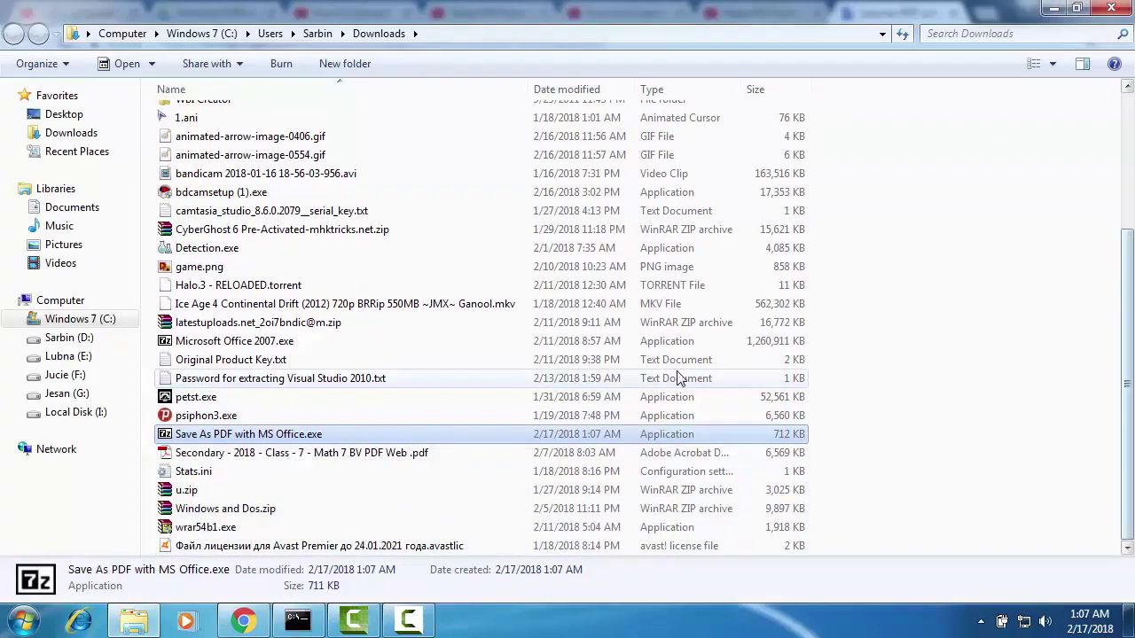
# Run Save As PDF with MS Office.exe and extract its contents into Downloads.
pyautogui.doubleClick(553, 434)
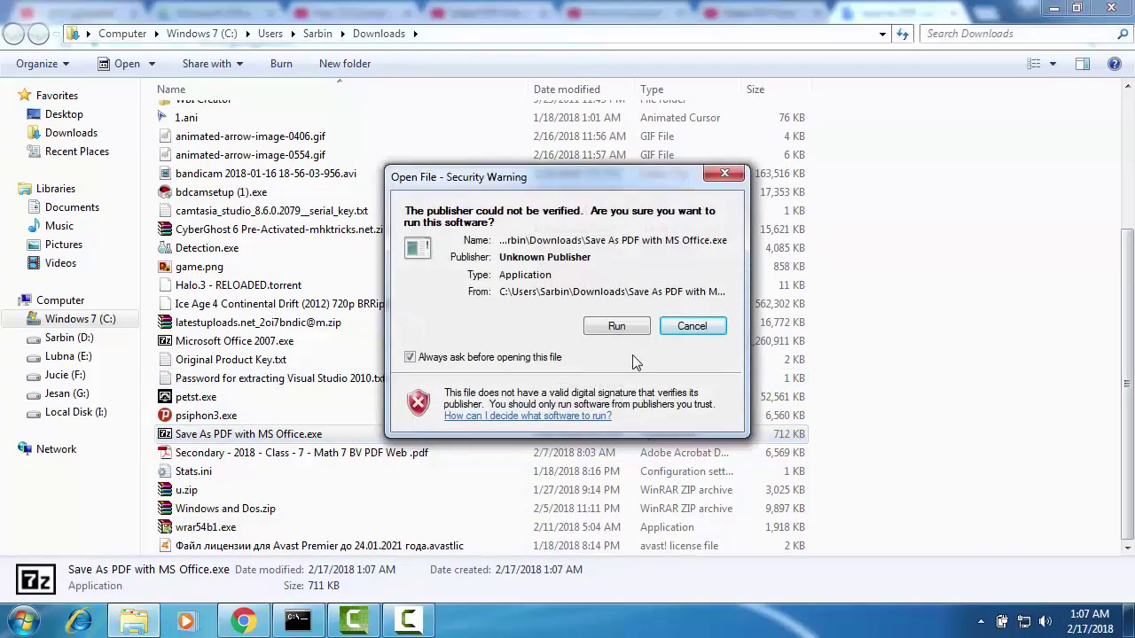
pyautogui.click(616, 326)
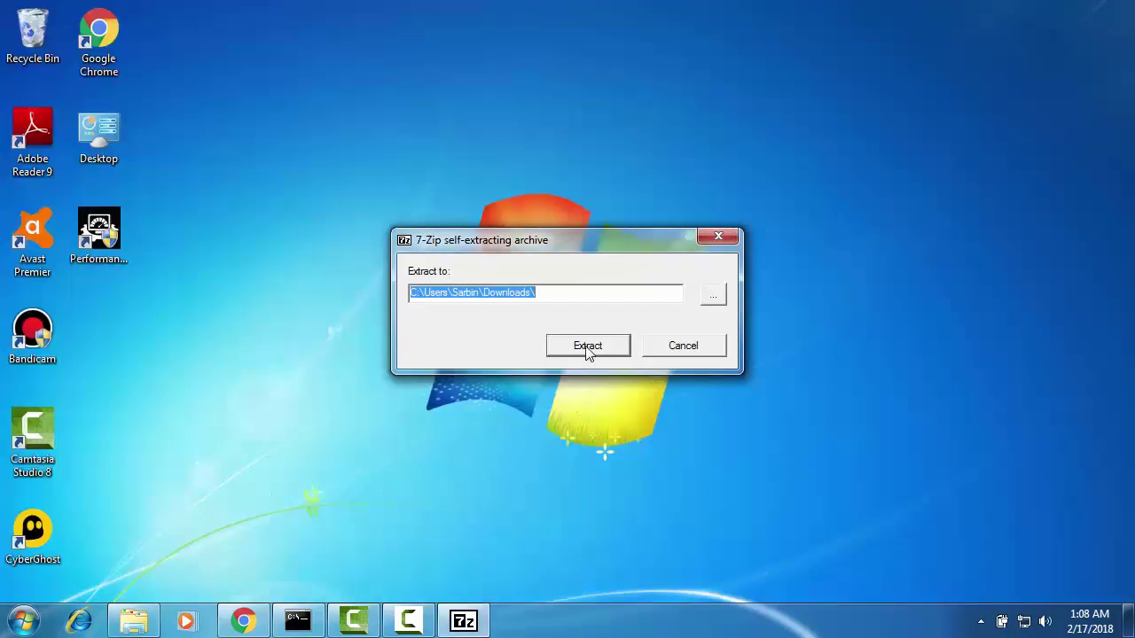
pyautogui.click(586, 350)
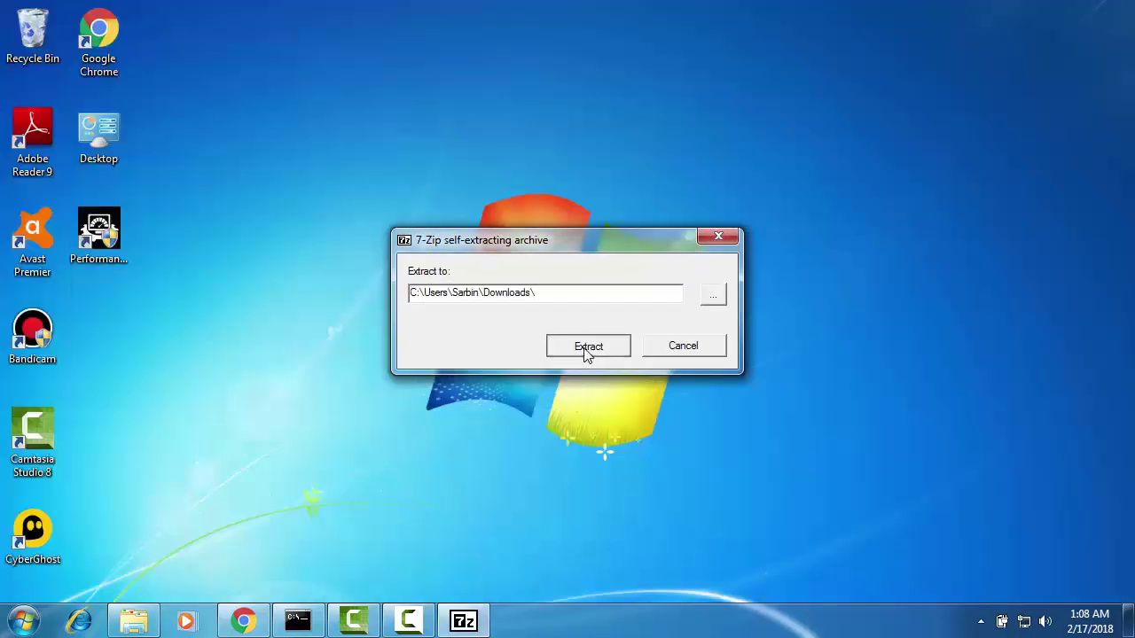
pyautogui.click(133, 621)
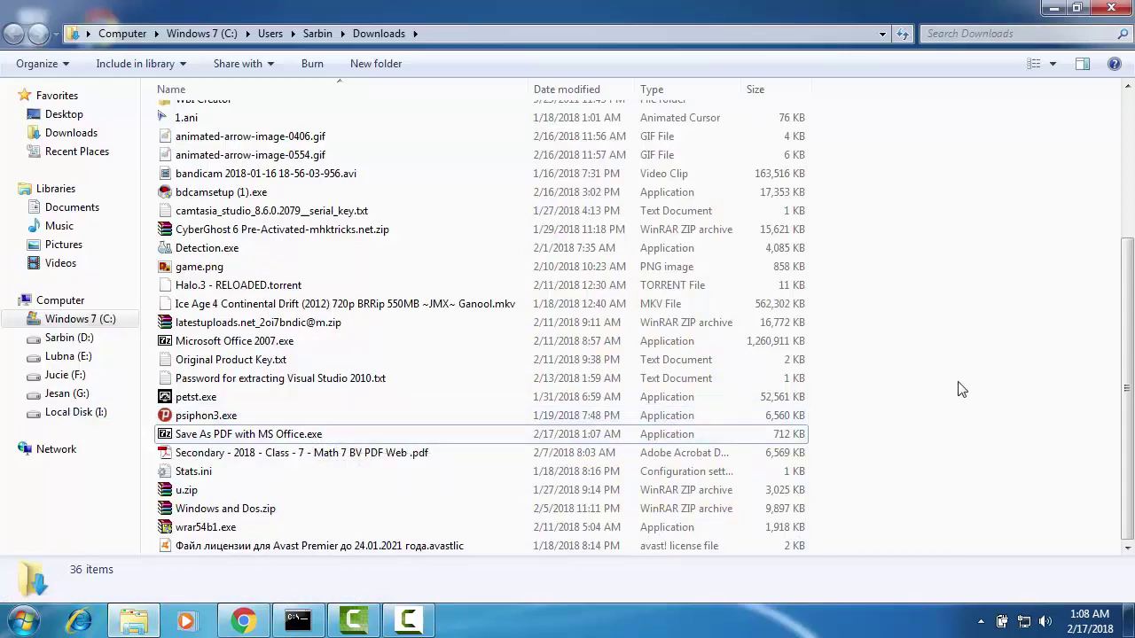
pyautogui.scroll(4, 962, 390)
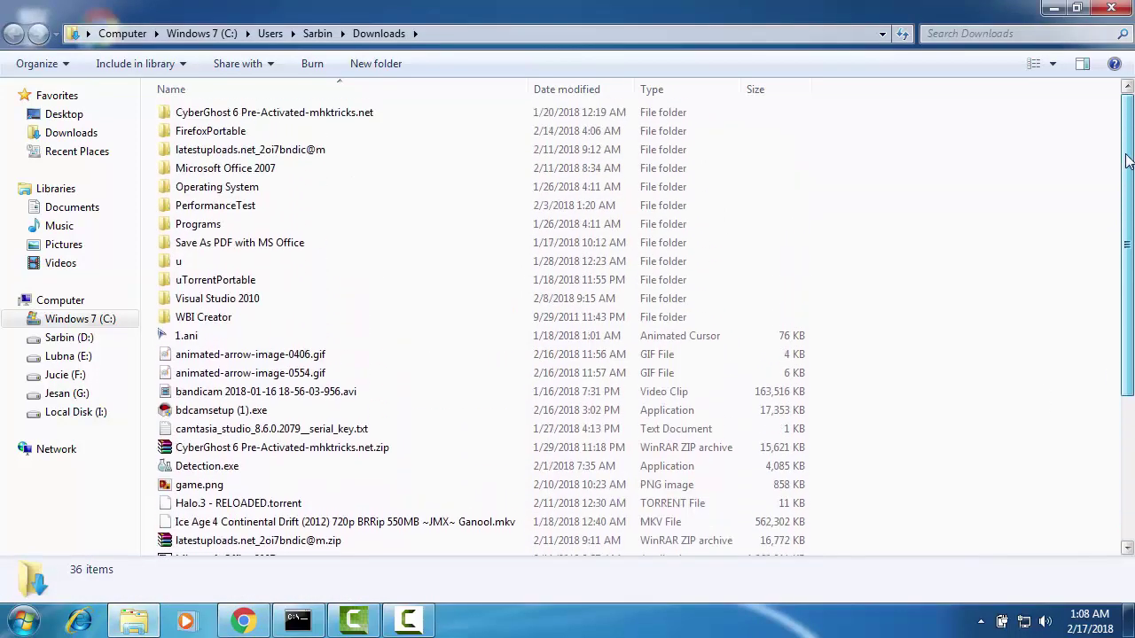
# Launch SaveAsPDFandXPS.exe, accept the license terms and install the add-in.
pyautogui.doubleClick(291, 252)
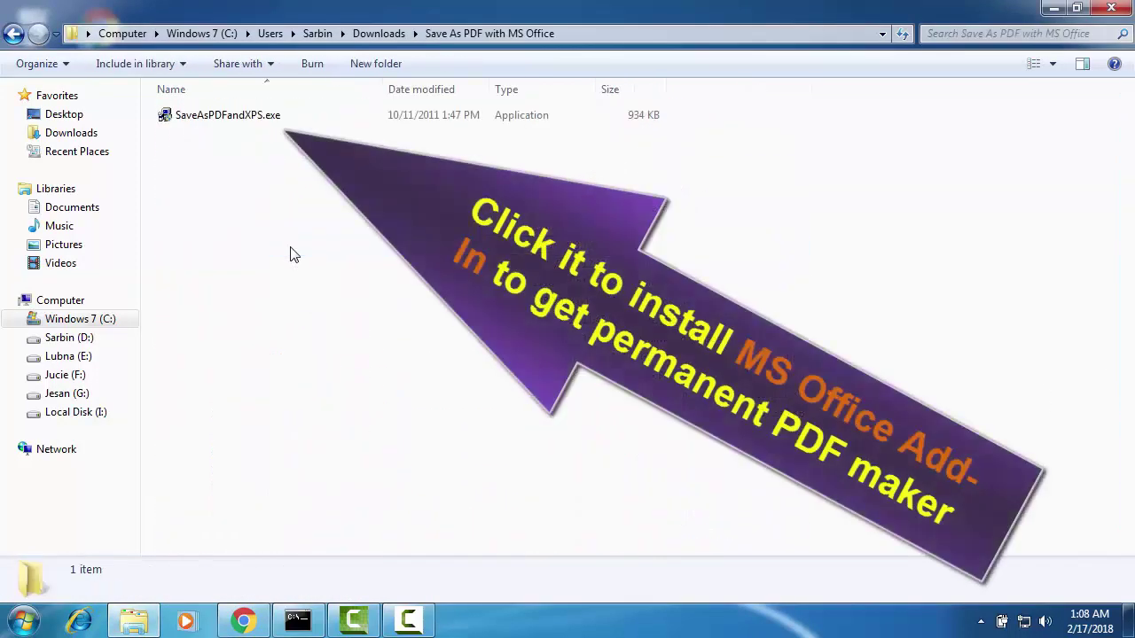
pyautogui.click(273, 121)
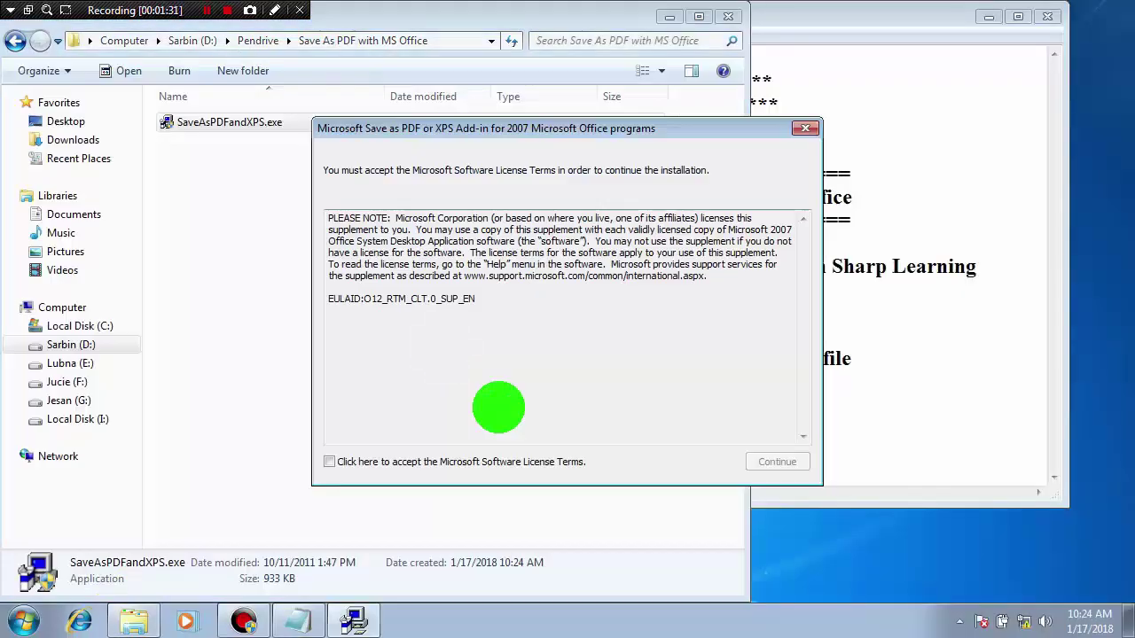
pyautogui.click(331, 462)
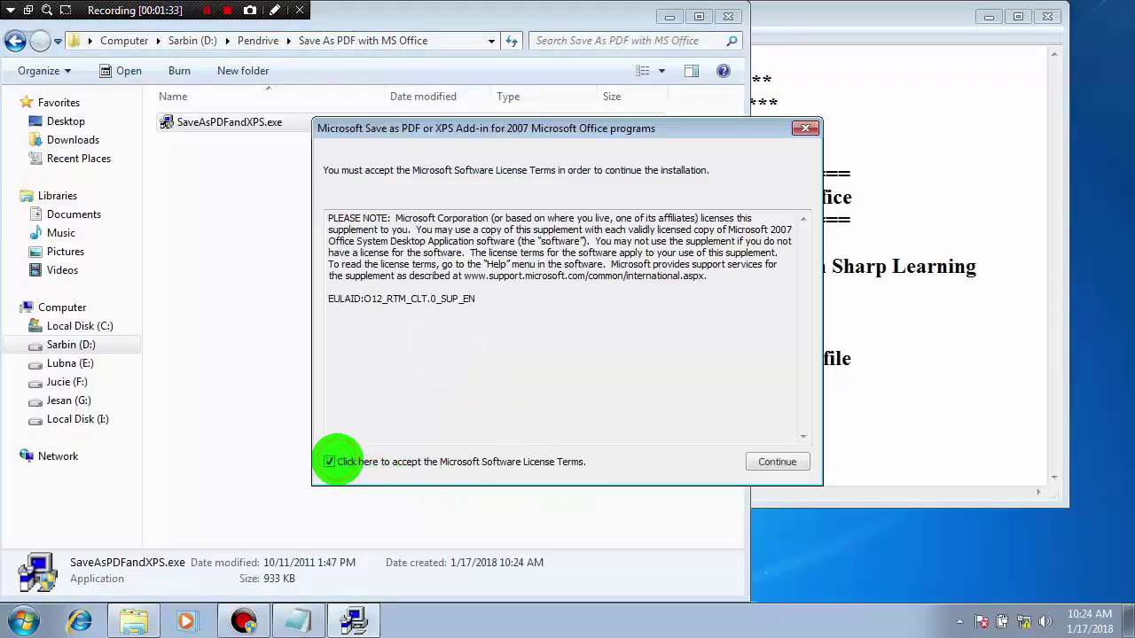
pyautogui.click(766, 461)
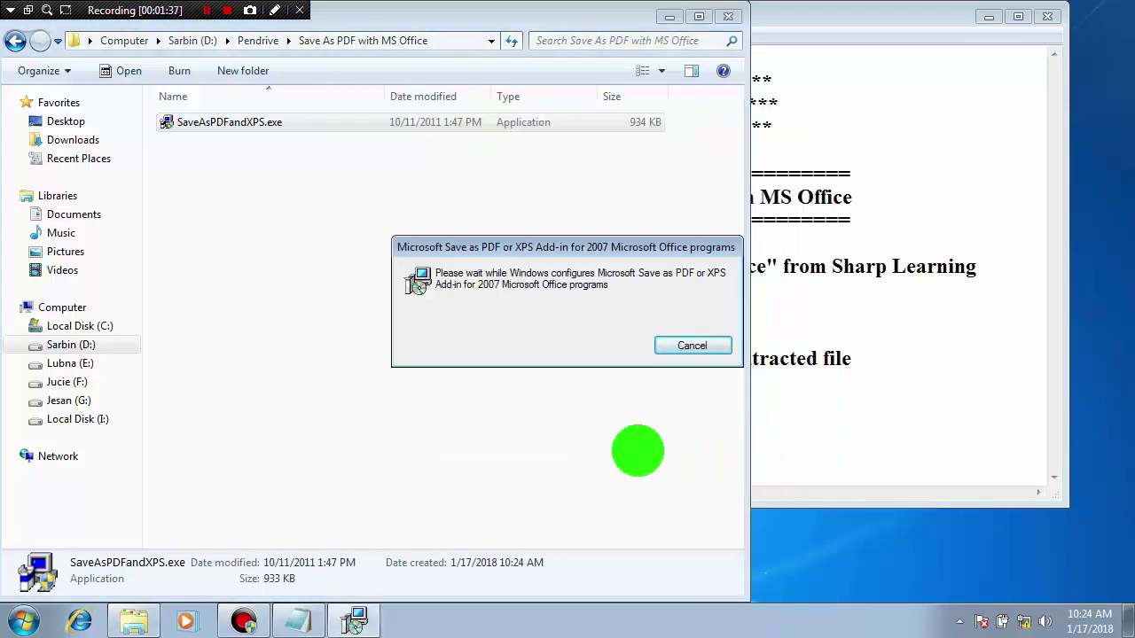
pyautogui.click(669, 17)
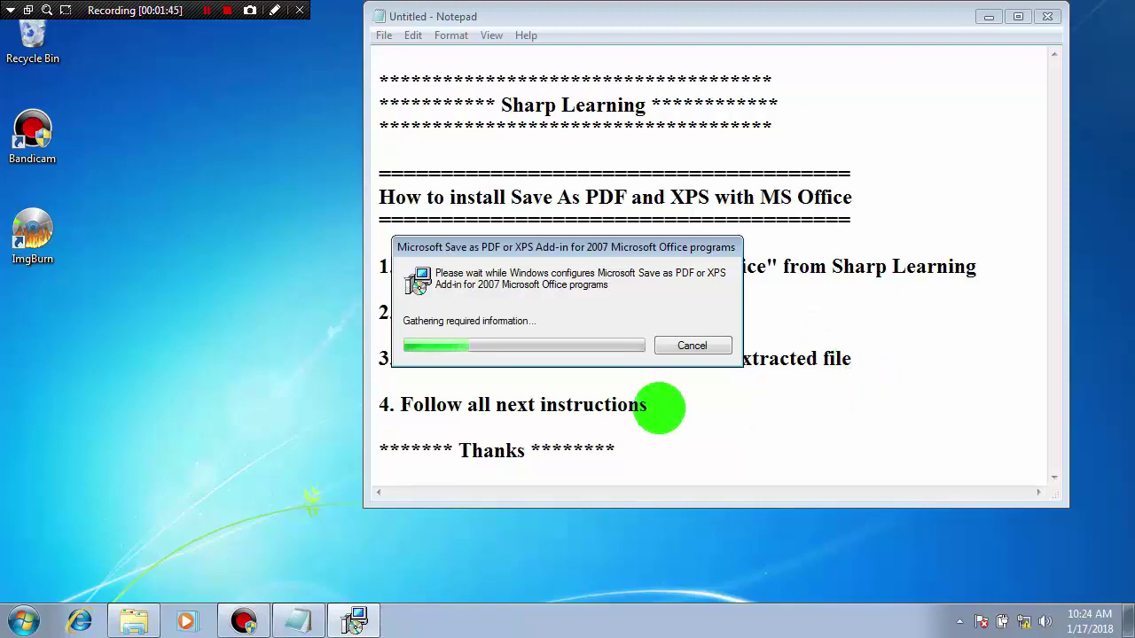
pyautogui.click(987, 16)
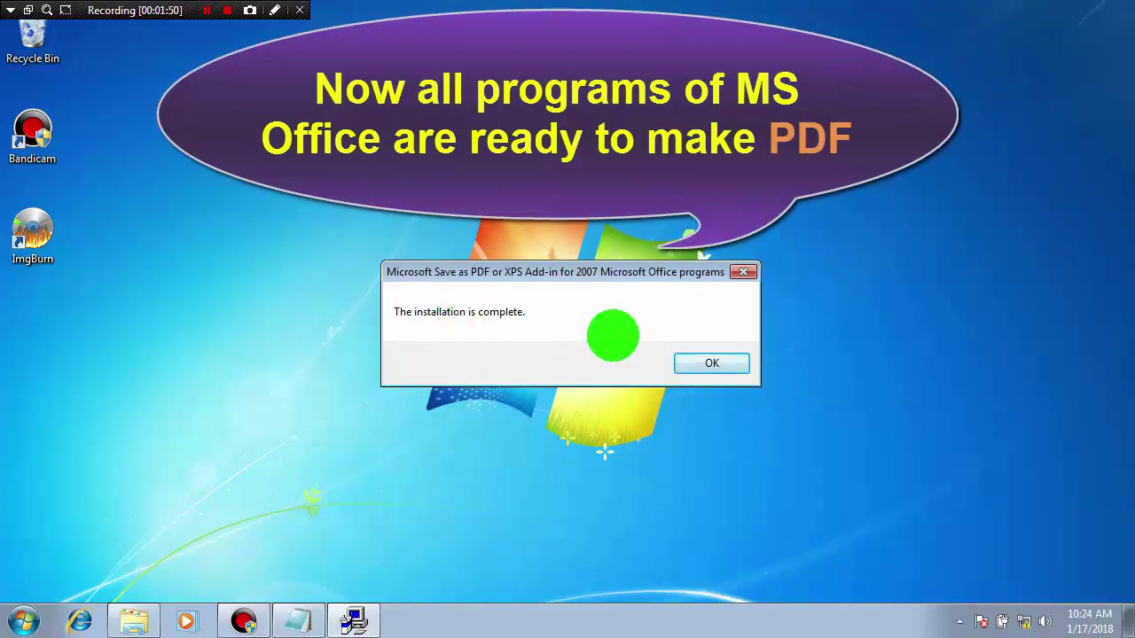
pyautogui.click(712, 364)
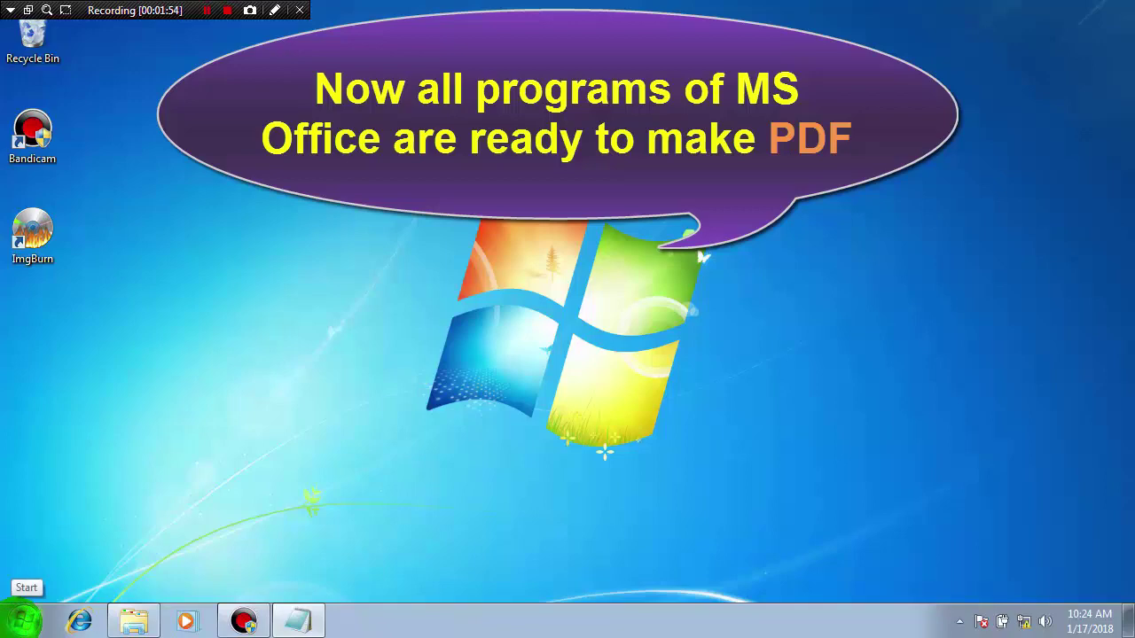
pyautogui.click(21, 621)
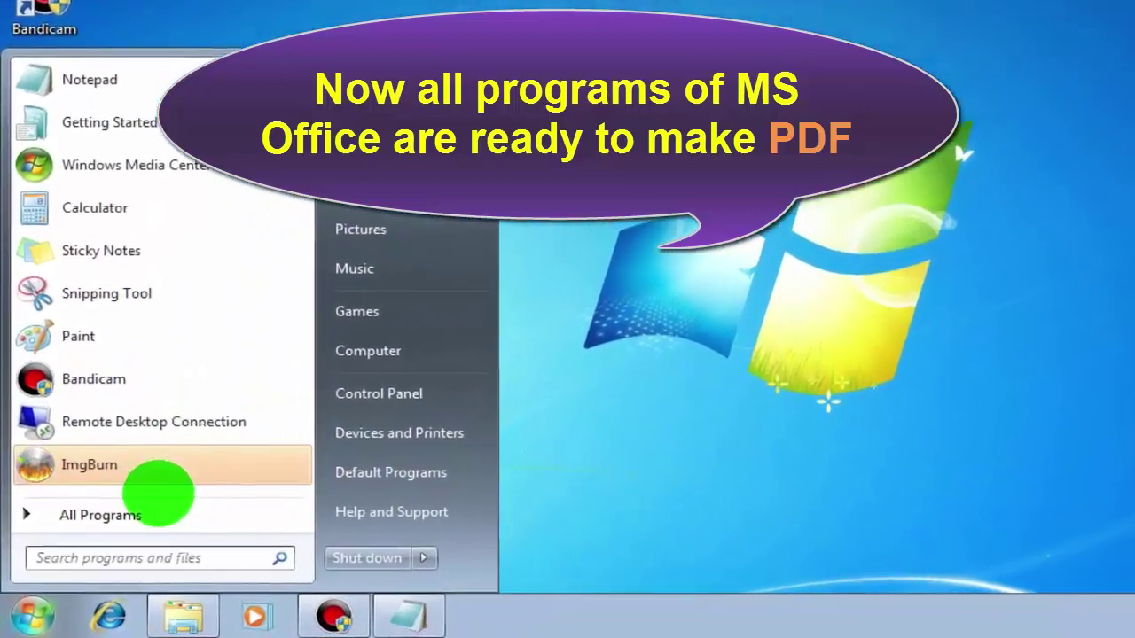
pyautogui.click(159, 496)
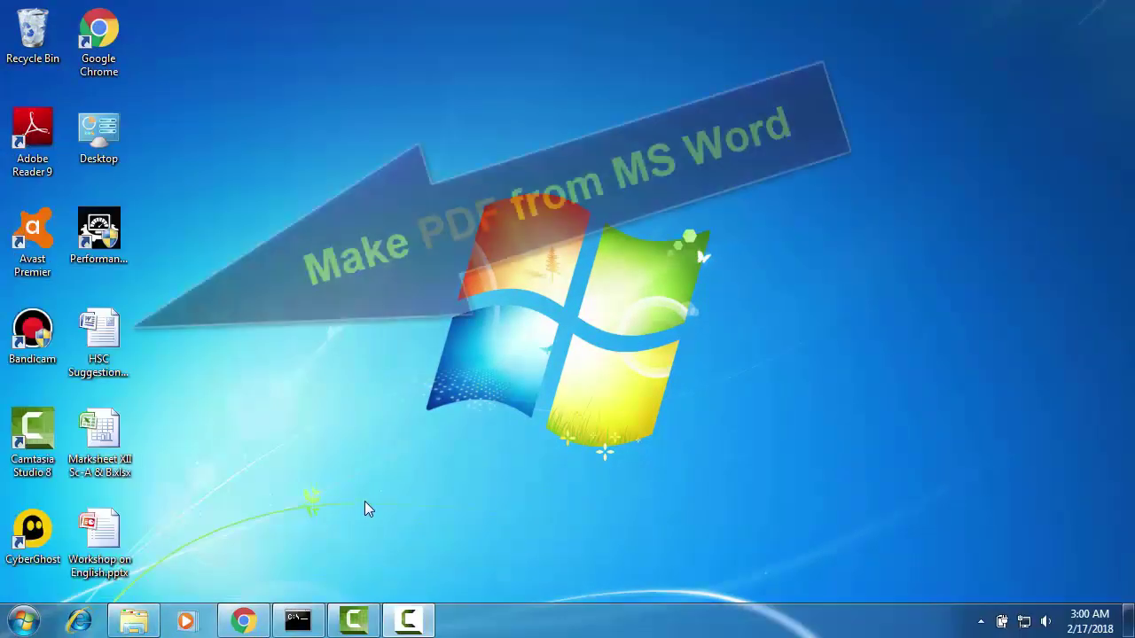
# Open the HSC Suggestion document and publish it as HSC Suggestion.pdf on the Desktop.
pyautogui.doubleClick(106, 339)
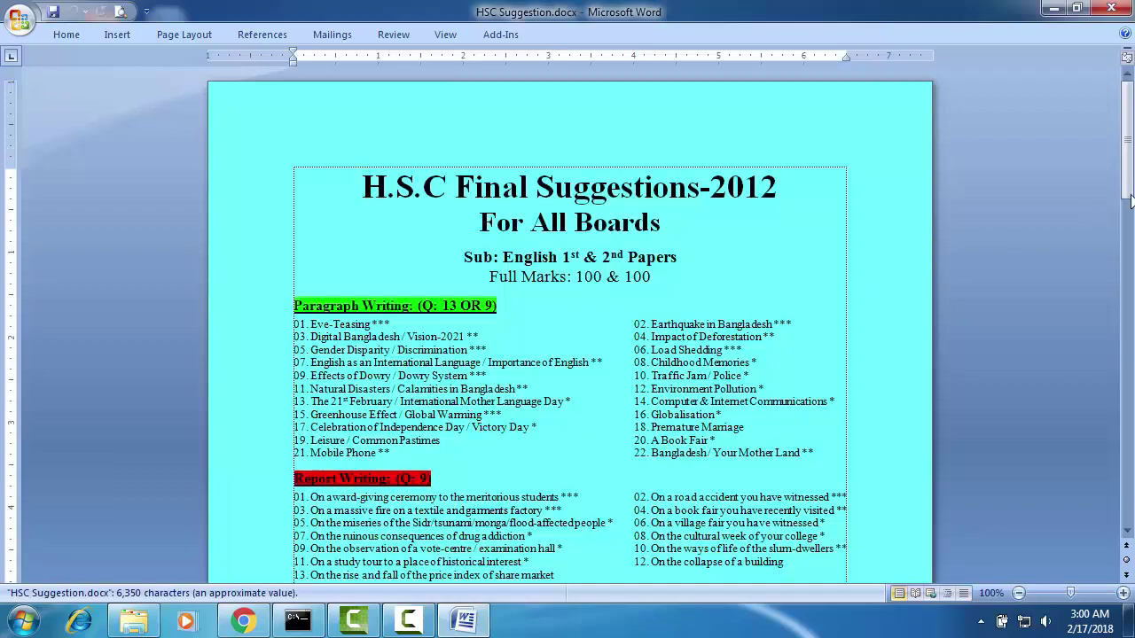
pyautogui.moveTo(1130, 157)
pyautogui.mouseDown()
pyautogui.moveTo(1129, 457)
pyautogui.moveTo(1130, 164)
pyautogui.mouseUp()
pyautogui.click(20, 19)
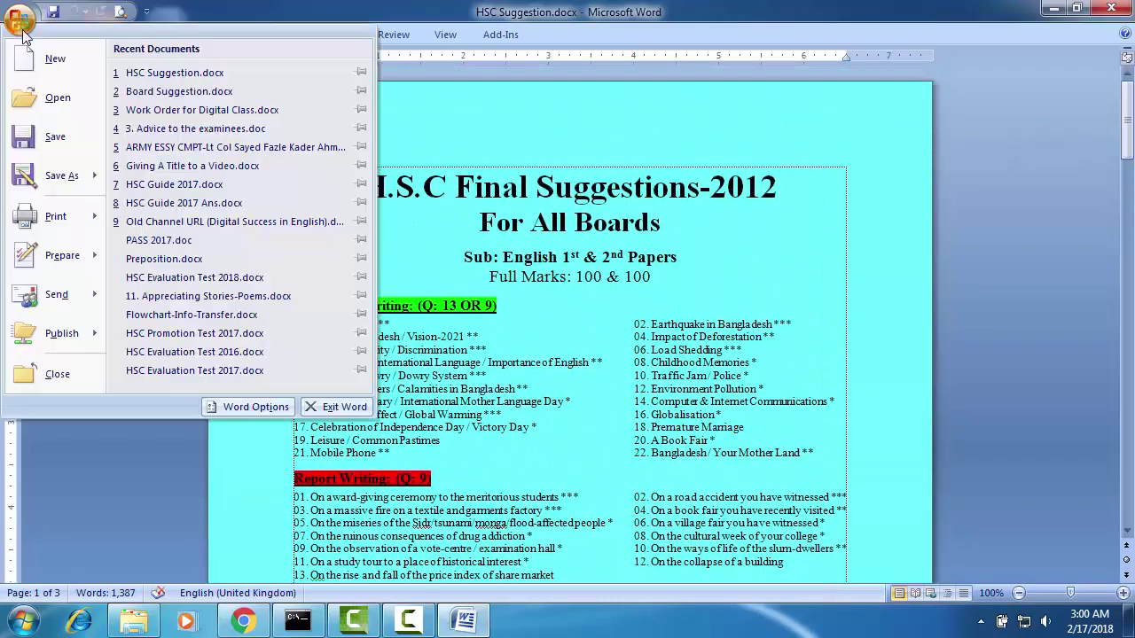
pyautogui.moveTo(84, 176)
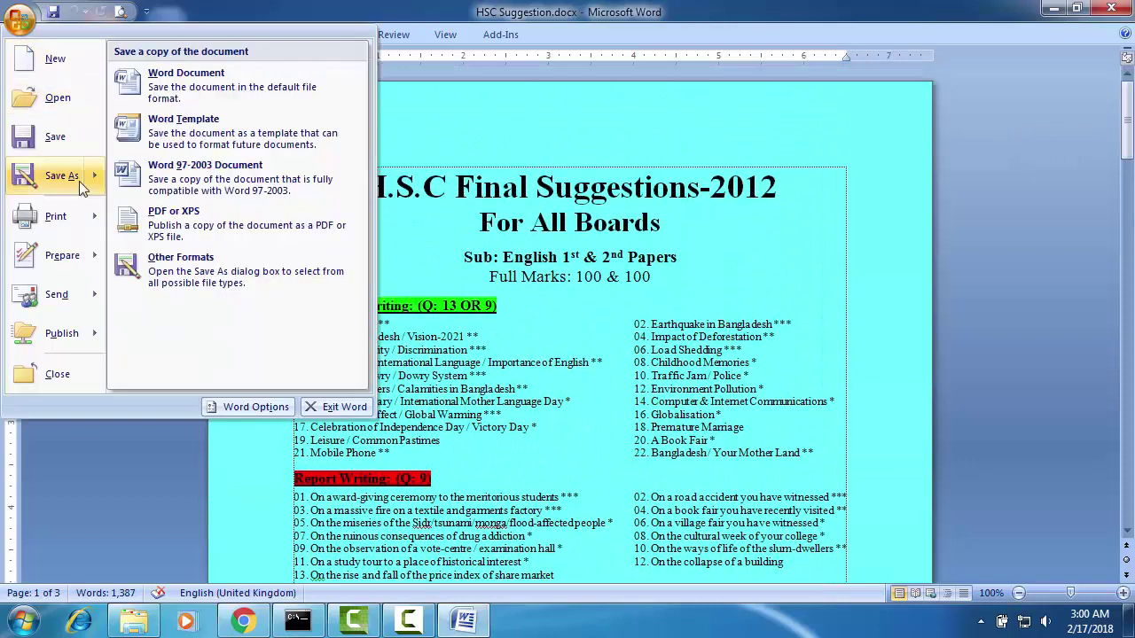
pyautogui.click(205, 228)
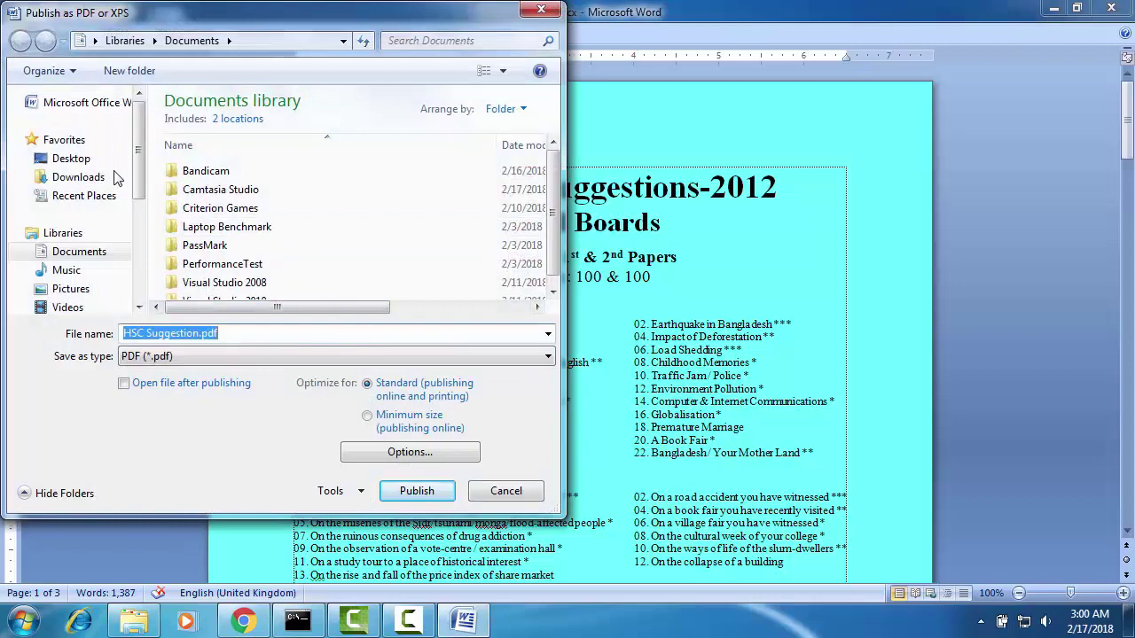
pyautogui.click(73, 158)
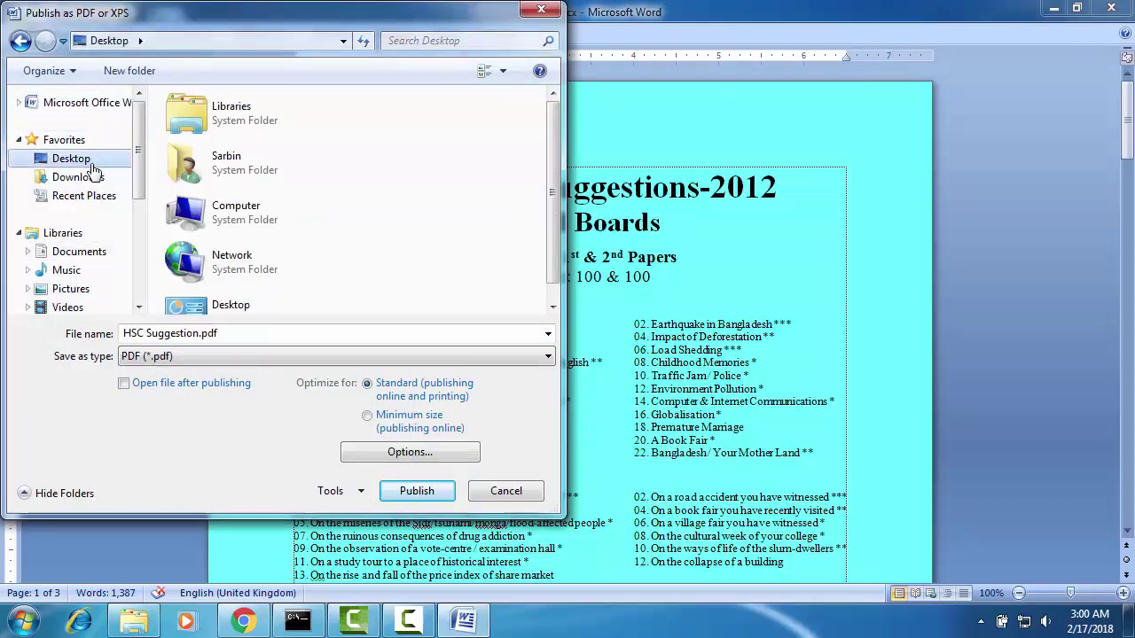
pyautogui.click(411, 454)
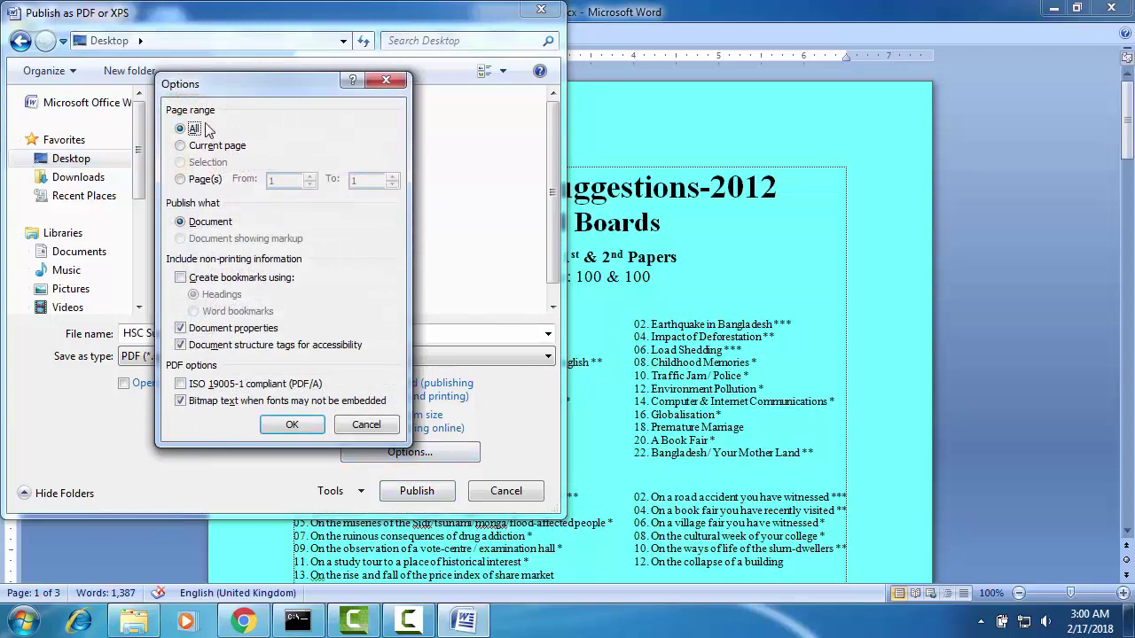
pyautogui.click(292, 426)
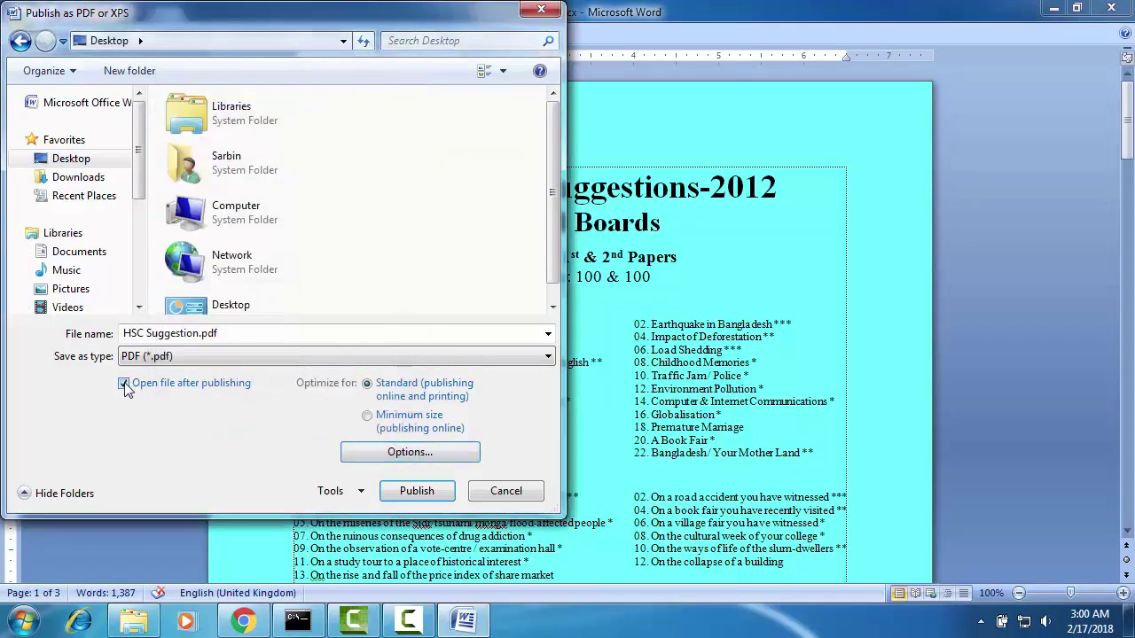
pyautogui.click(407, 492)
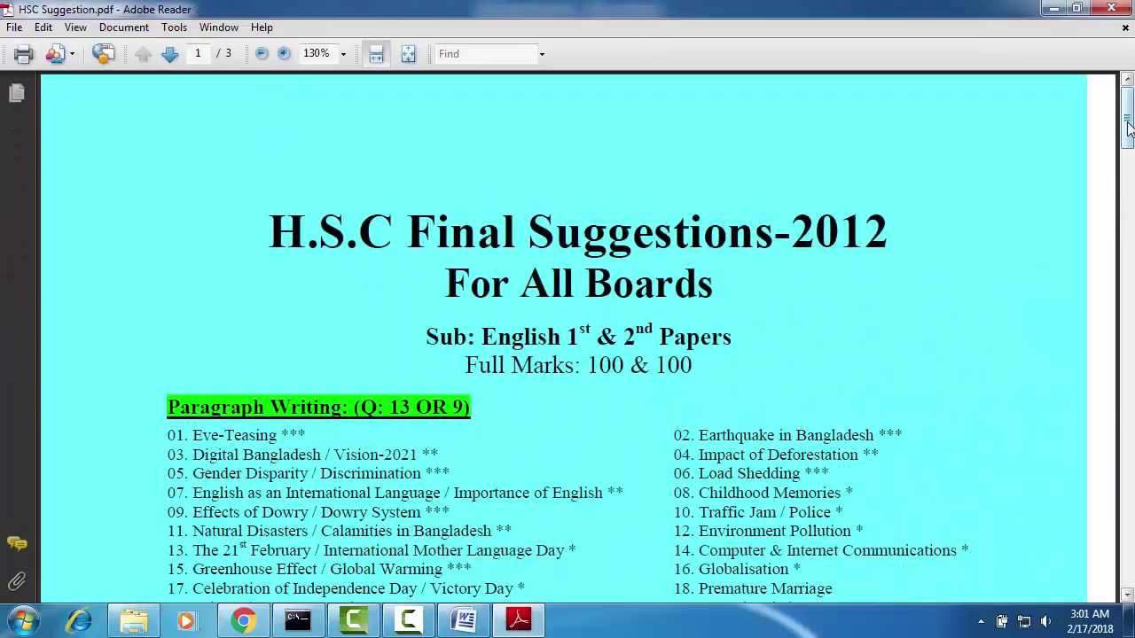
# Scroll through pages 1–3 of HSC Suggestion.pdf in Adobe Reader.
pyautogui.moveTo(1129, 131); pyautogui.dragTo(1129, 309)
pyautogui.moveTo(1132, 368); pyautogui.dragTo(1131, 559)
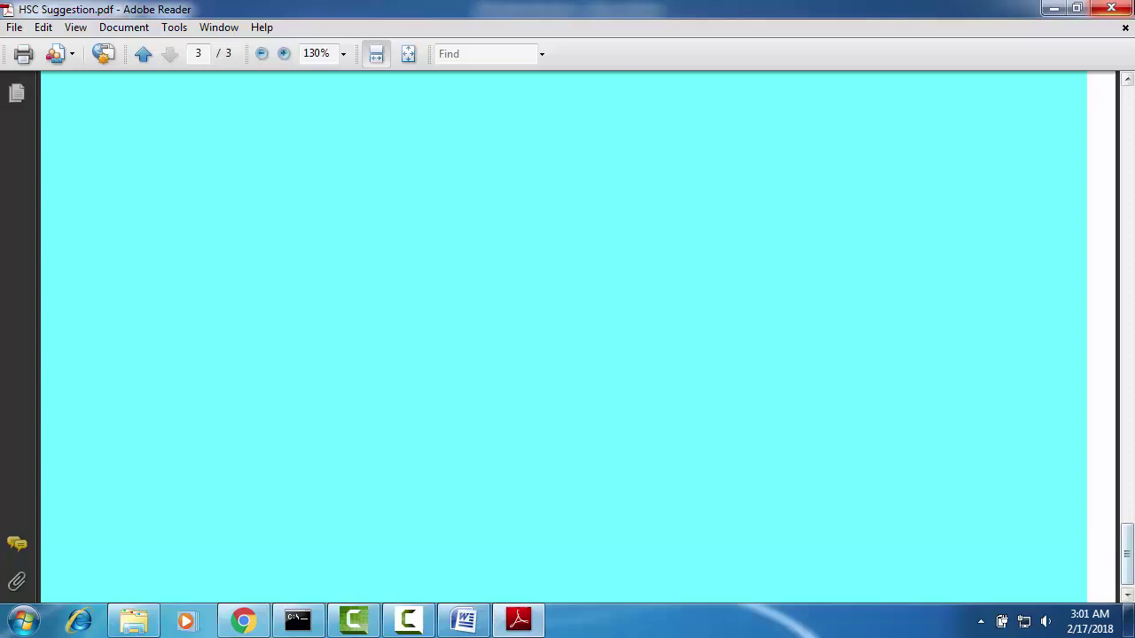
# Close the PDF and Word, then open Marksheet XII Sc-A & B.xlsx from the desktop.
pyautogui.click(1112, 11)
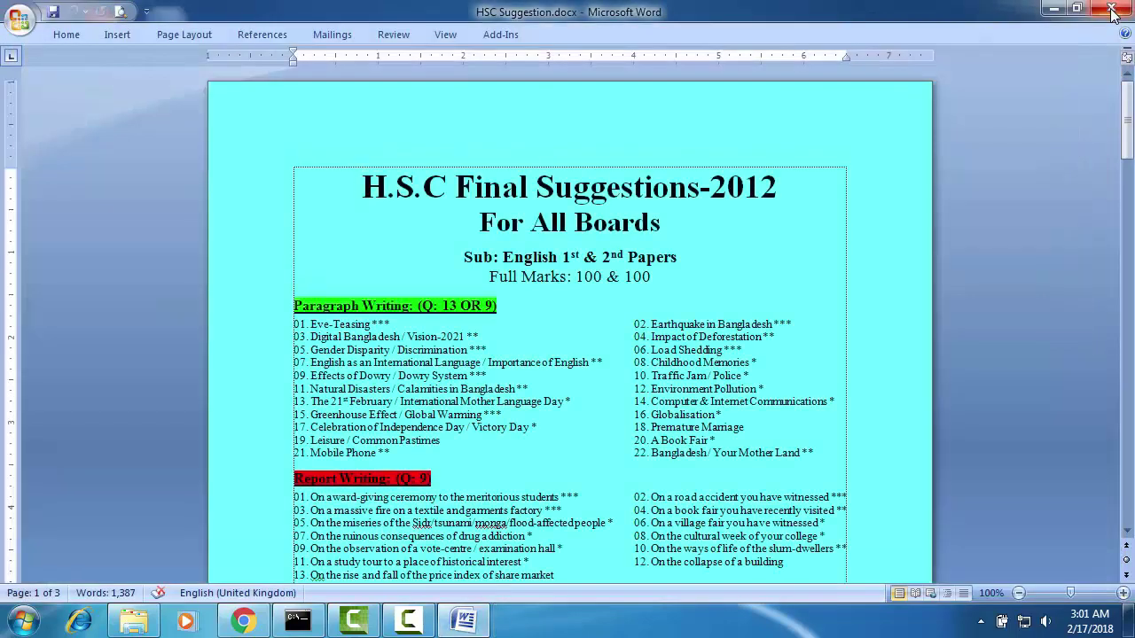
pyautogui.click(1107, 11)
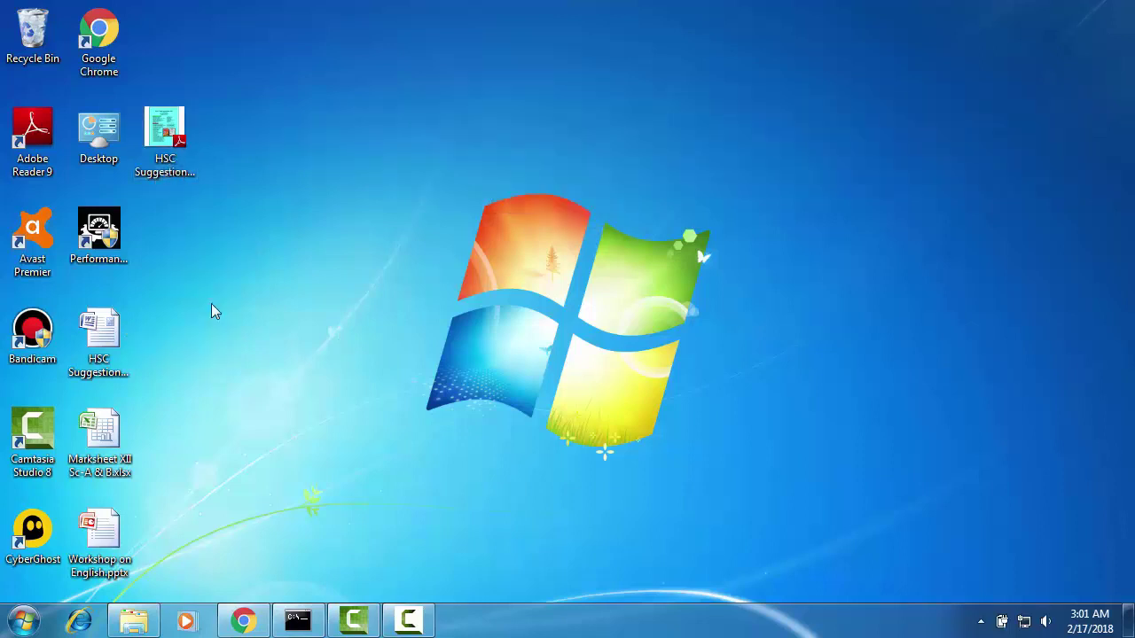
pyautogui.doubleClick(104, 441)
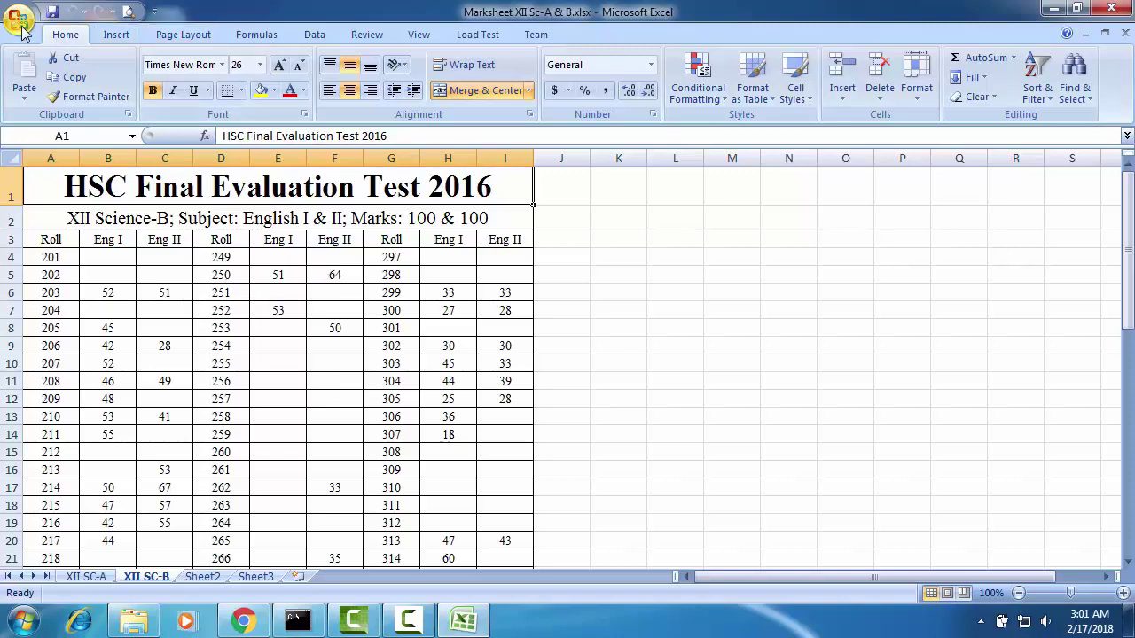
# Save the workbook as PDF to the Desktop as Marksheet XII Sc-A & B.pdf.
pyautogui.click(19, 22)
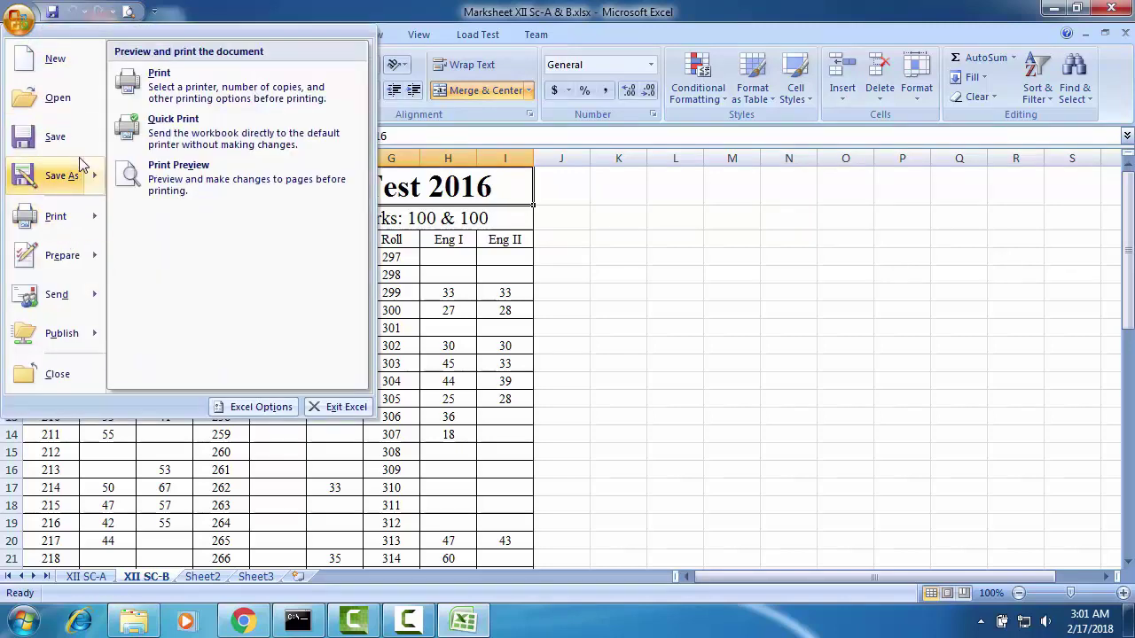
pyautogui.moveTo(82, 174)
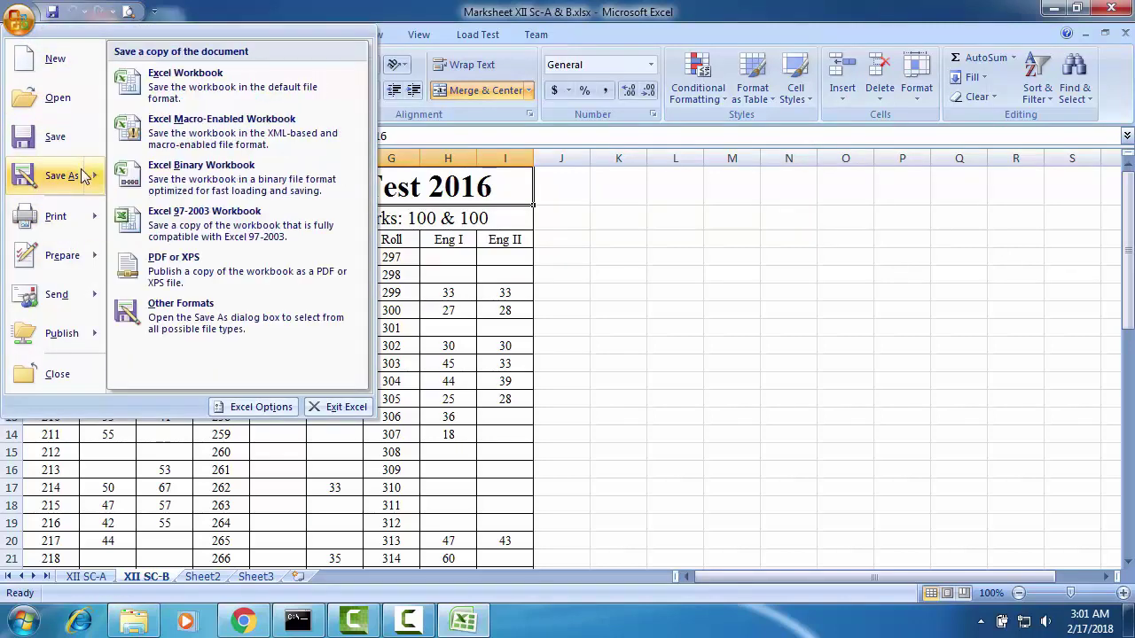
pyautogui.click(202, 276)
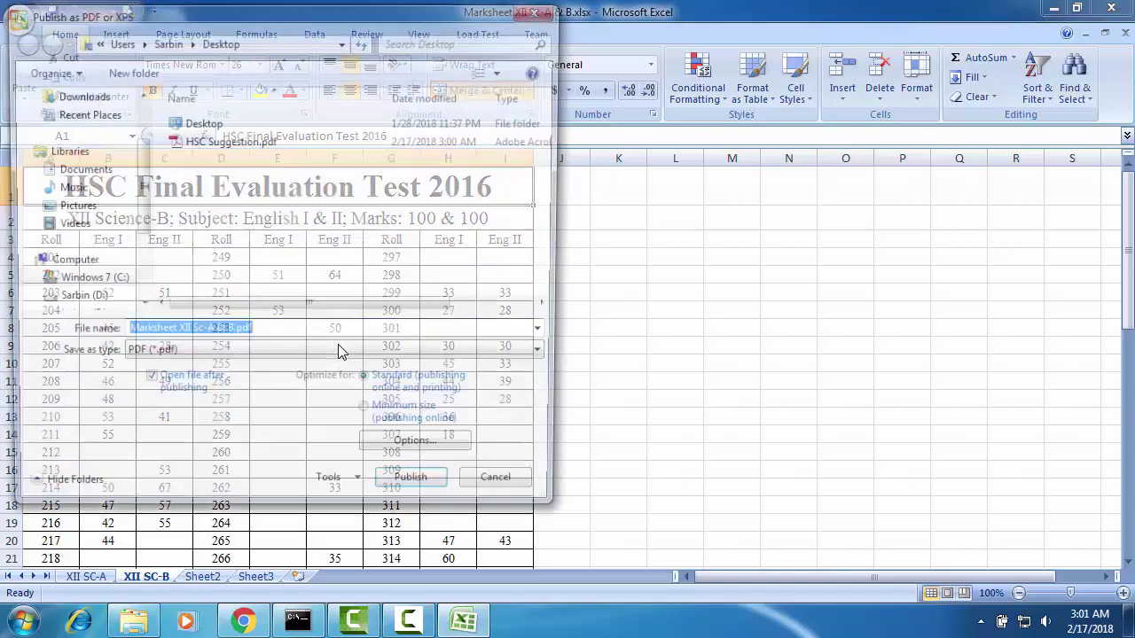
pyautogui.scroll(2, 138, 126)
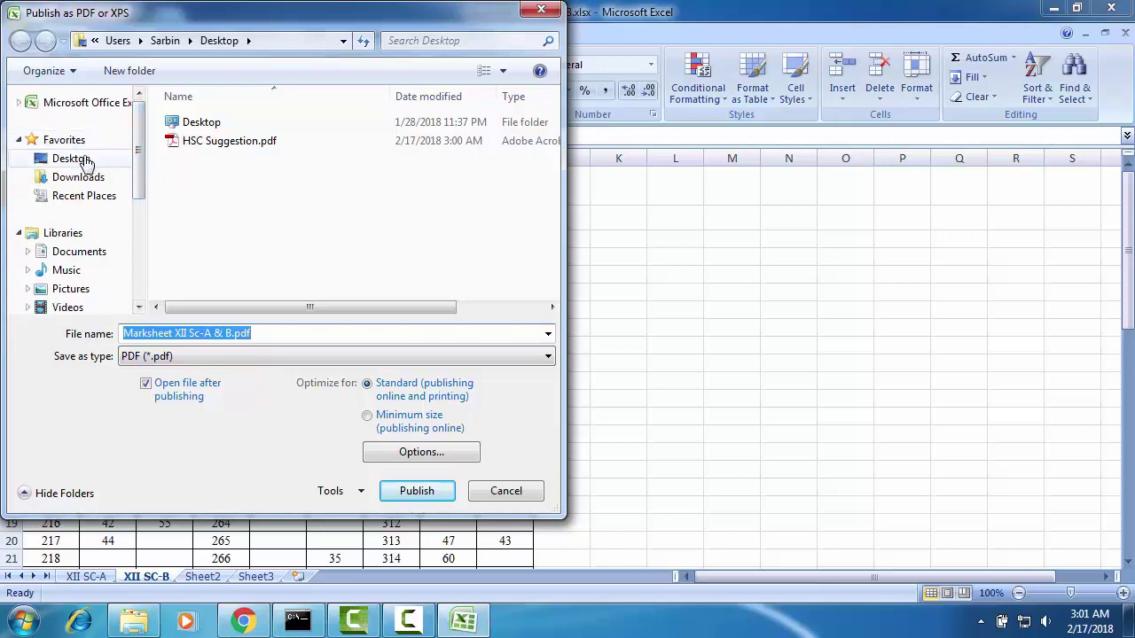
pyautogui.click(86, 164)
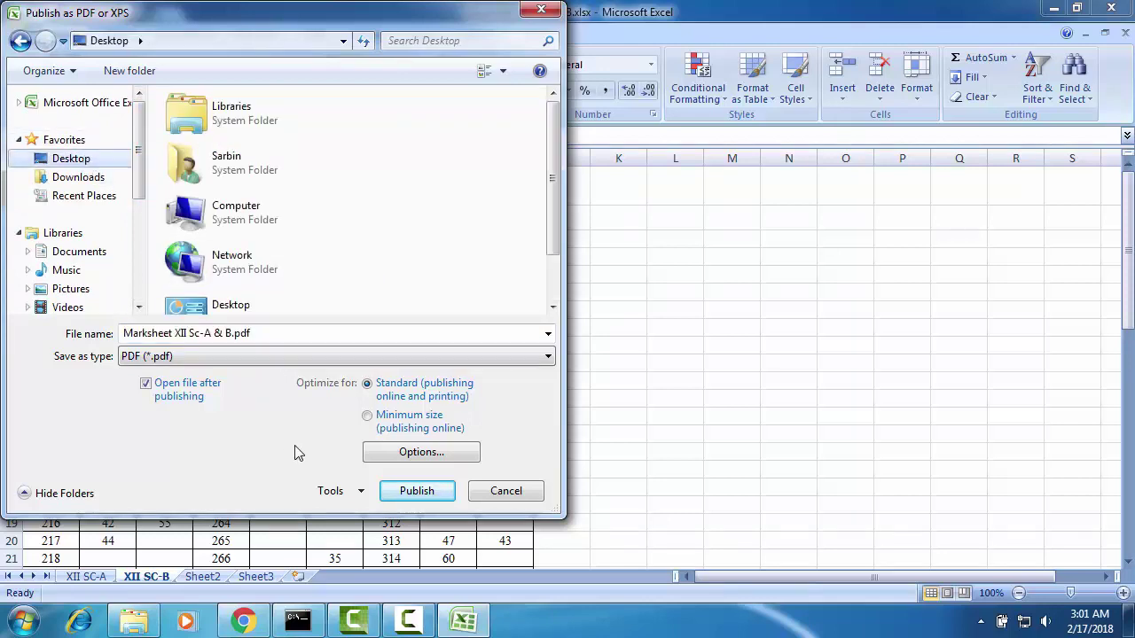
pyautogui.click(417, 492)
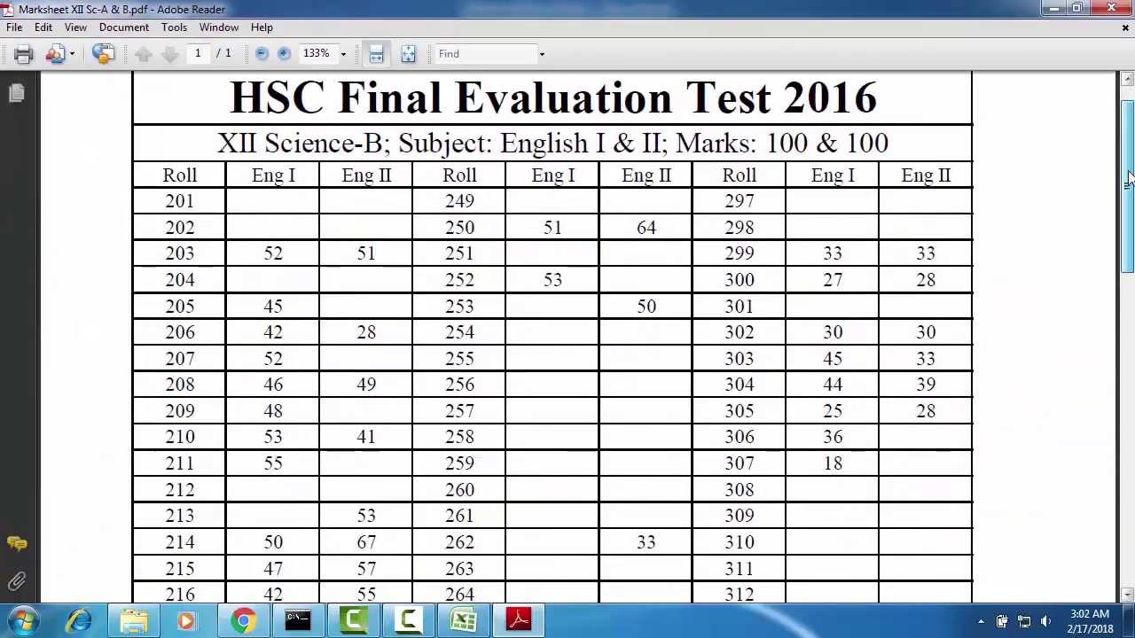
# Scroll through the single-page marks table in Marksheet XII Sc-A & B.pdf.
pyautogui.scroll(-5, 1128, 252)
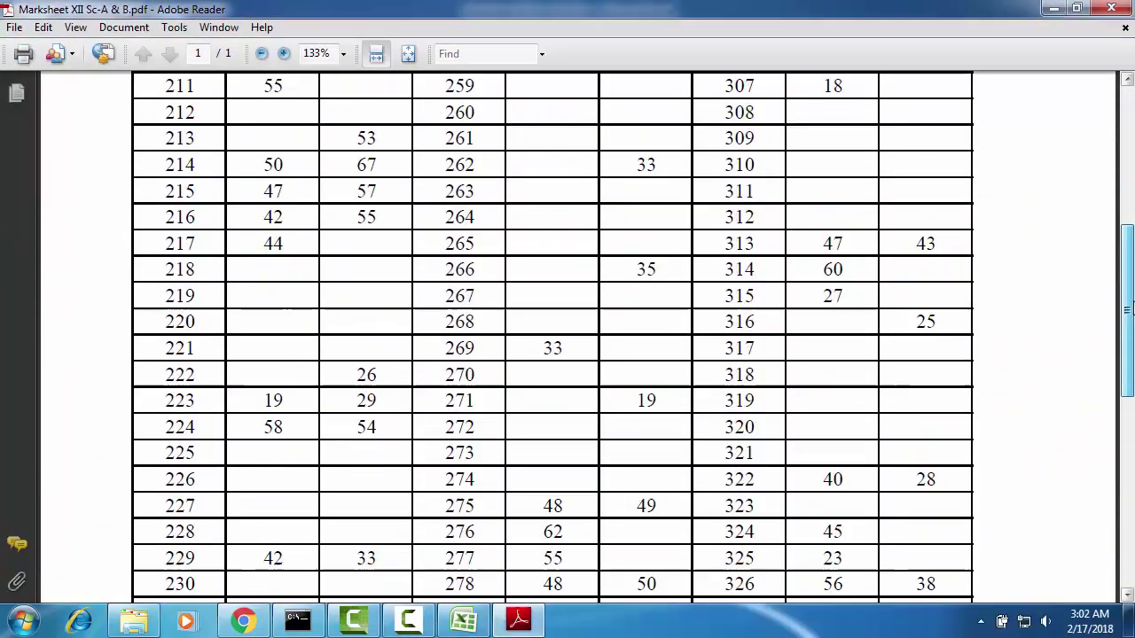
pyautogui.moveTo(1128, 308); pyautogui.dragTo(1130, 151)
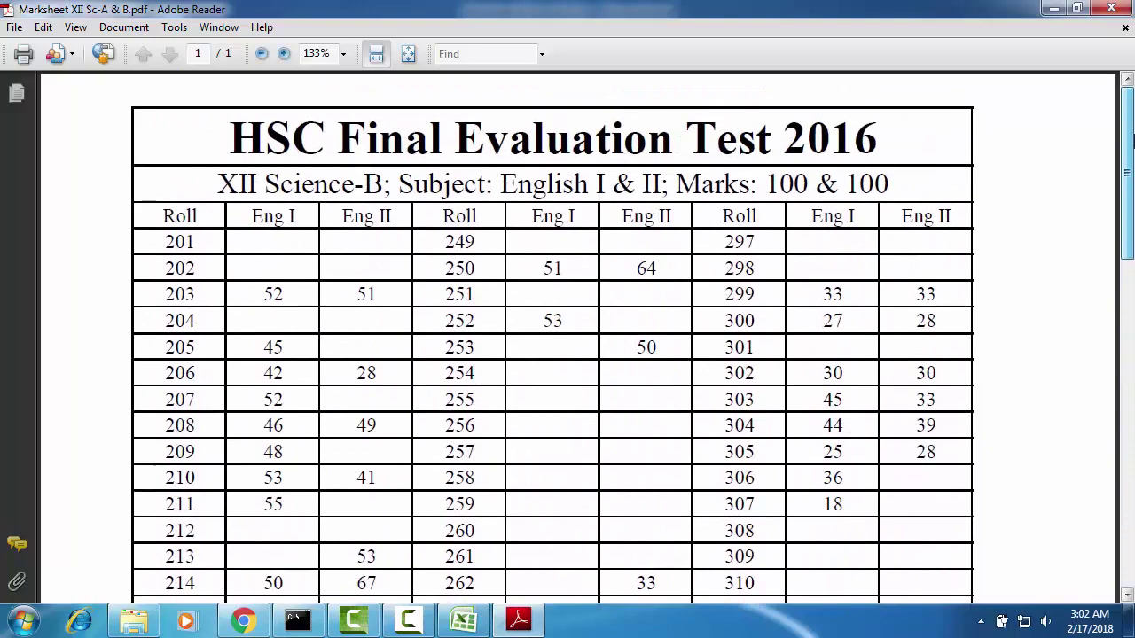
# Close the marksheet PDF and Excel, then open Workshop on English.pptx from the desktop.
pyautogui.click(1112, 8)
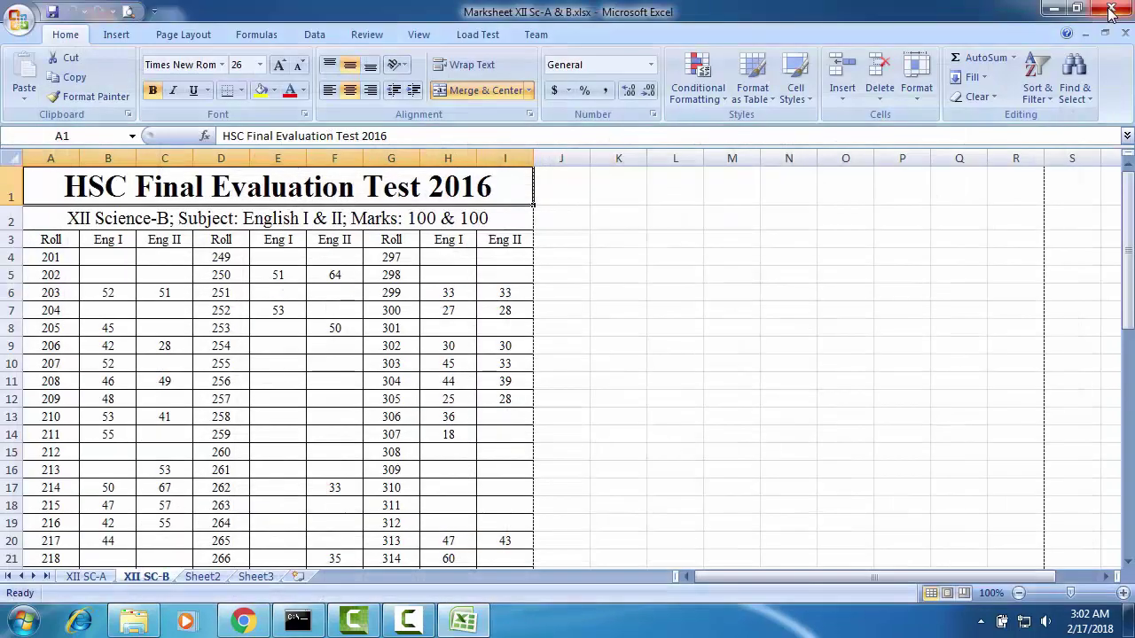
pyautogui.click(1111, 9)
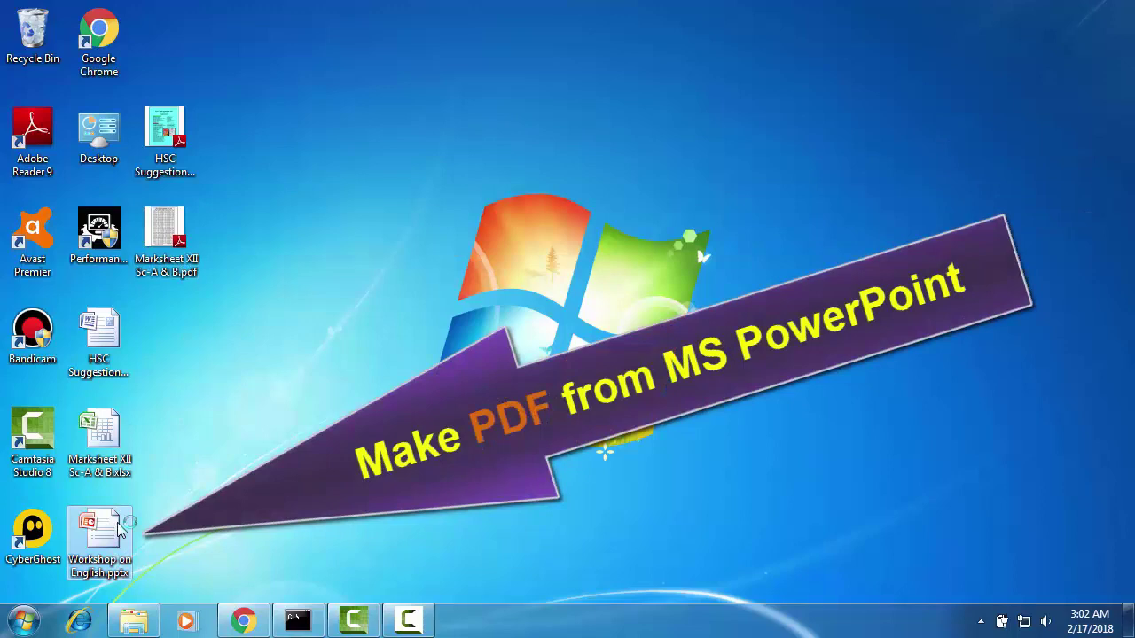
pyautogui.doubleClick(100, 532)
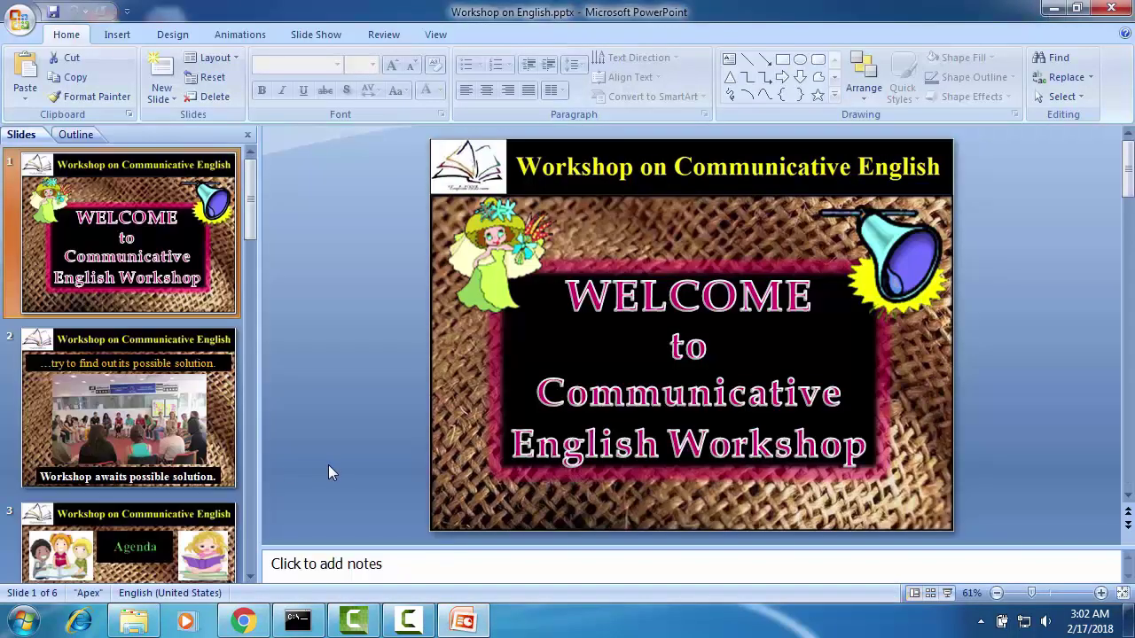
# Save the presentation as PDF to the Desktop, publishing Workshop on English.pdf.
pyautogui.click(19, 25)
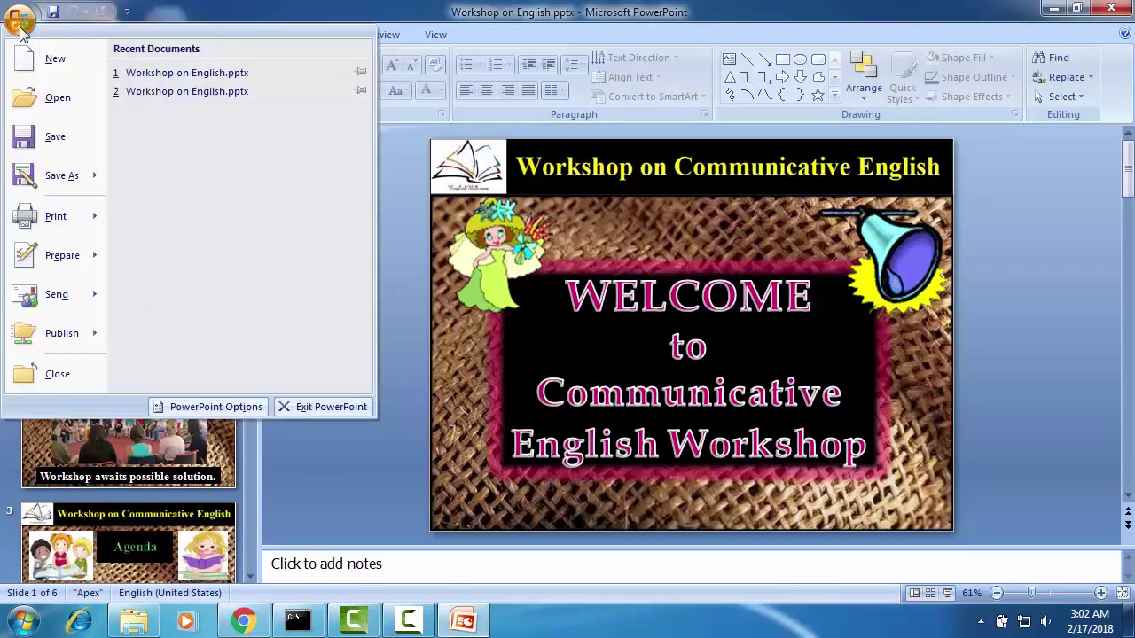
pyautogui.moveTo(56, 183)
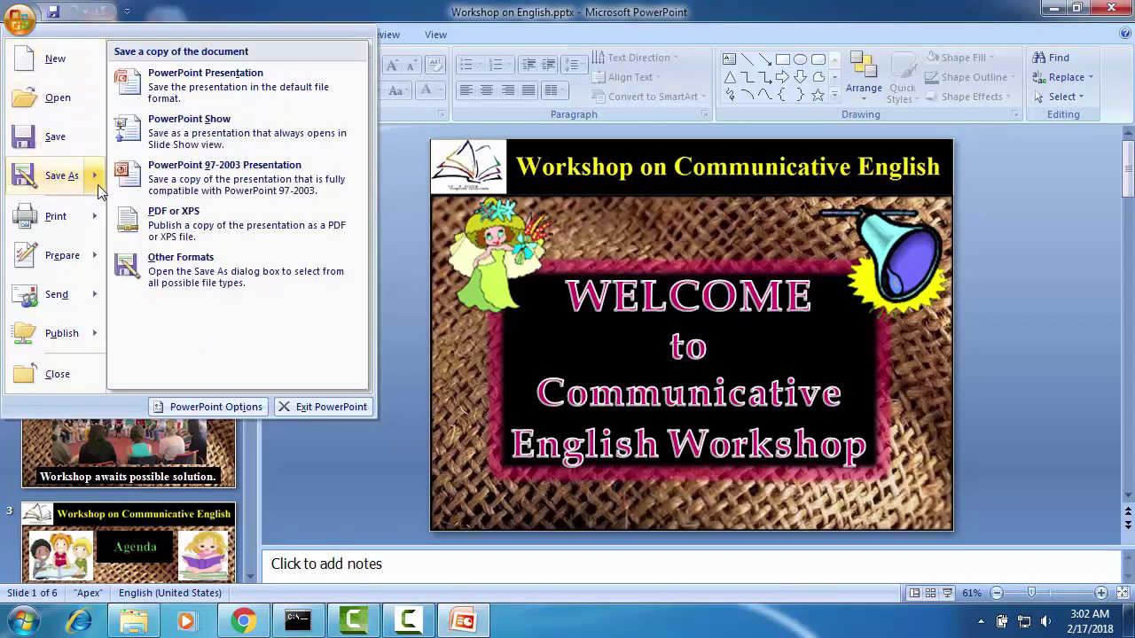
pyautogui.click(163, 227)
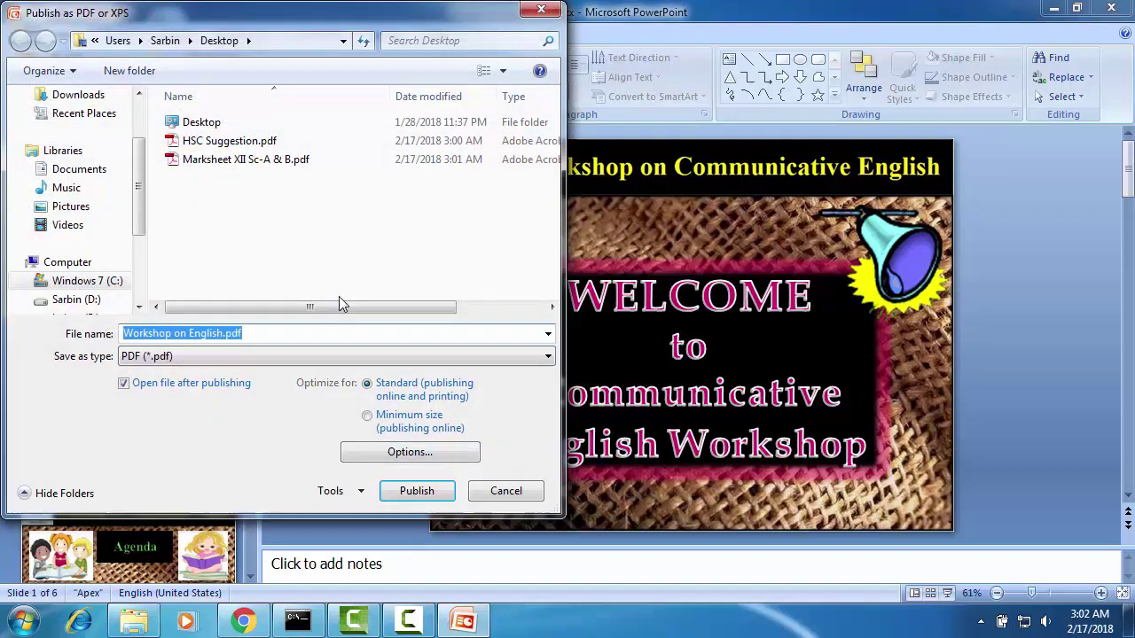
pyautogui.click(139, 108)
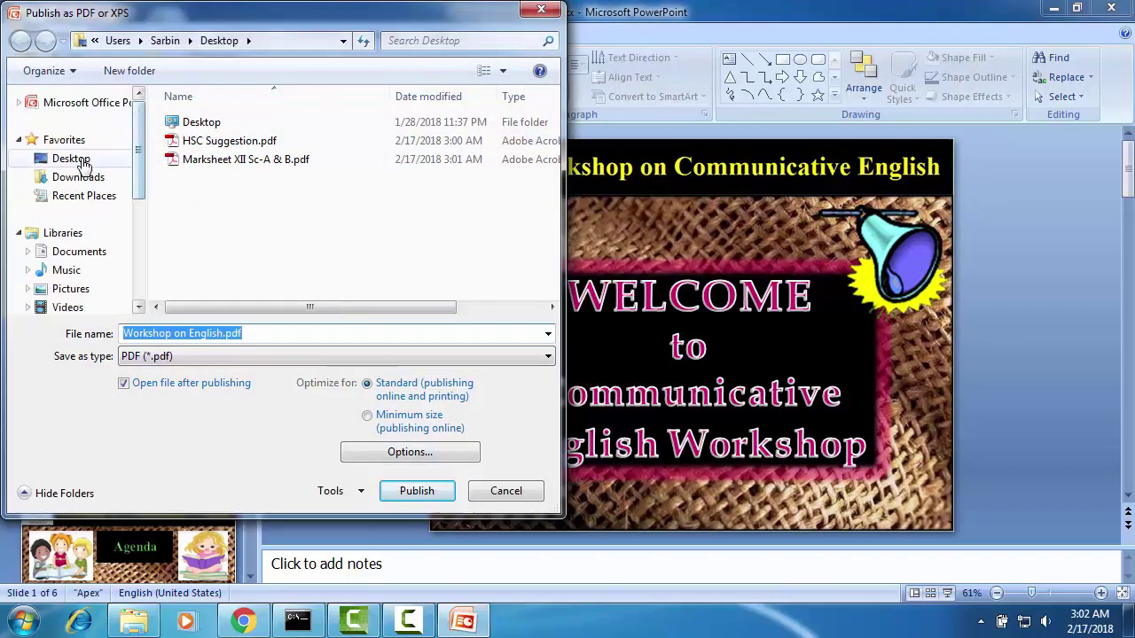
pyautogui.click(71, 158)
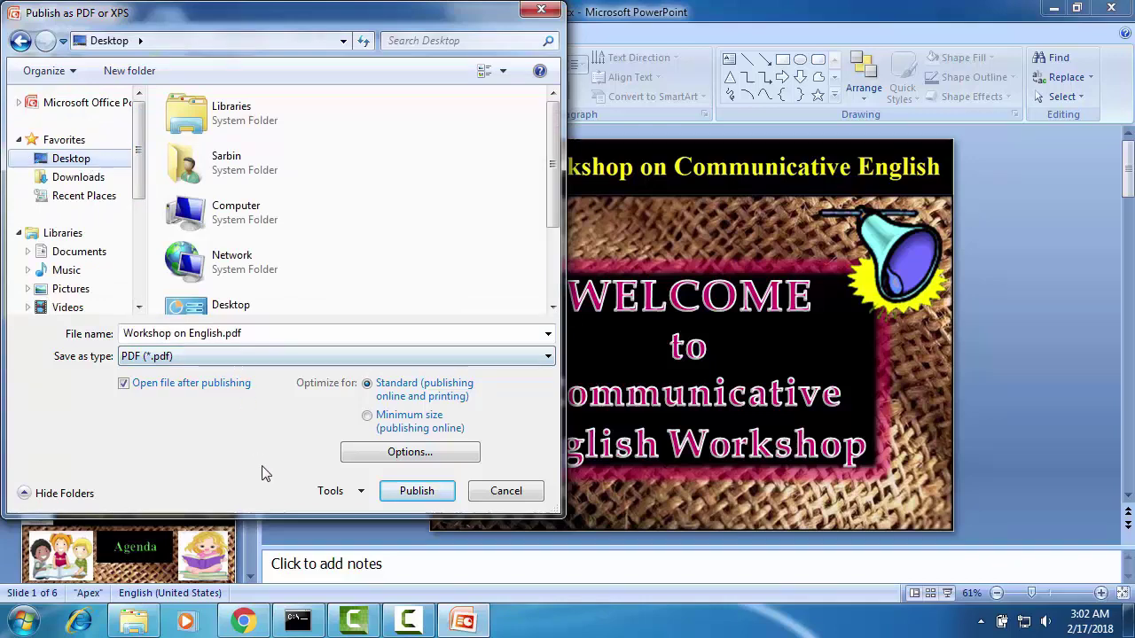
pyautogui.click(417, 494)
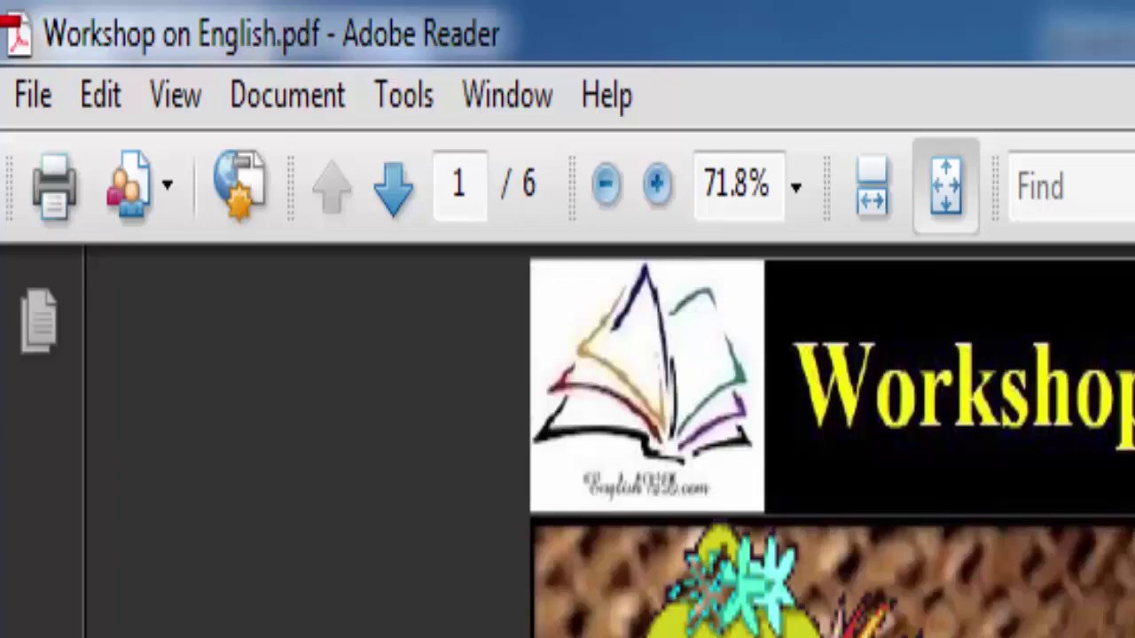
# Scroll the PDF to its final 'Thank you all!' page and close Adobe Reader.
pyautogui.scroll(-10, 1128, 596)
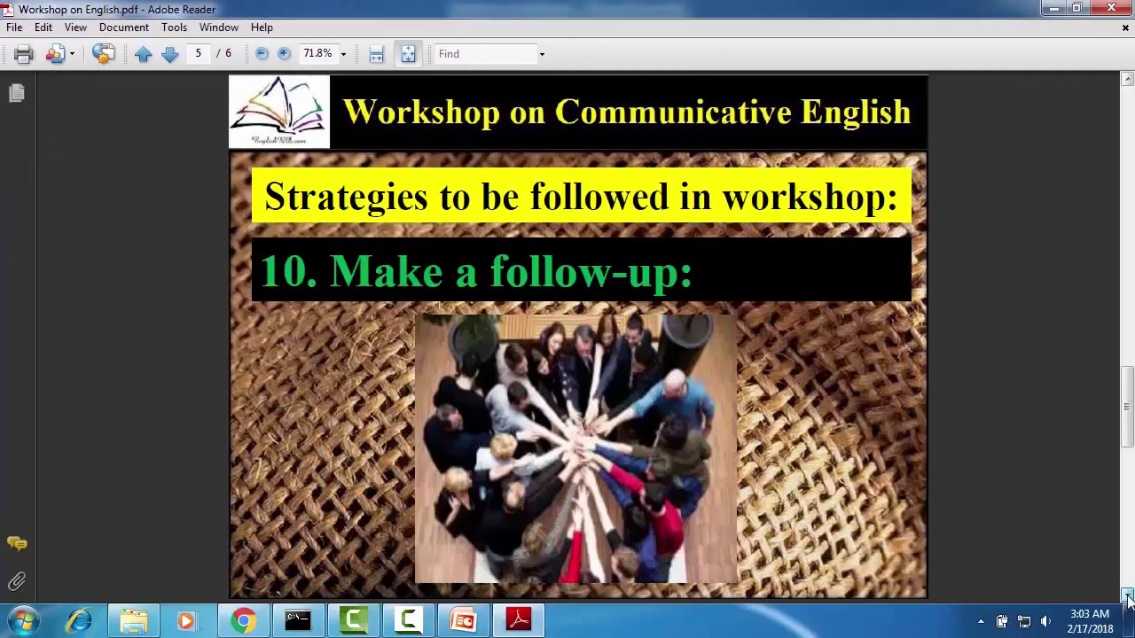
pyautogui.click(1128, 596)
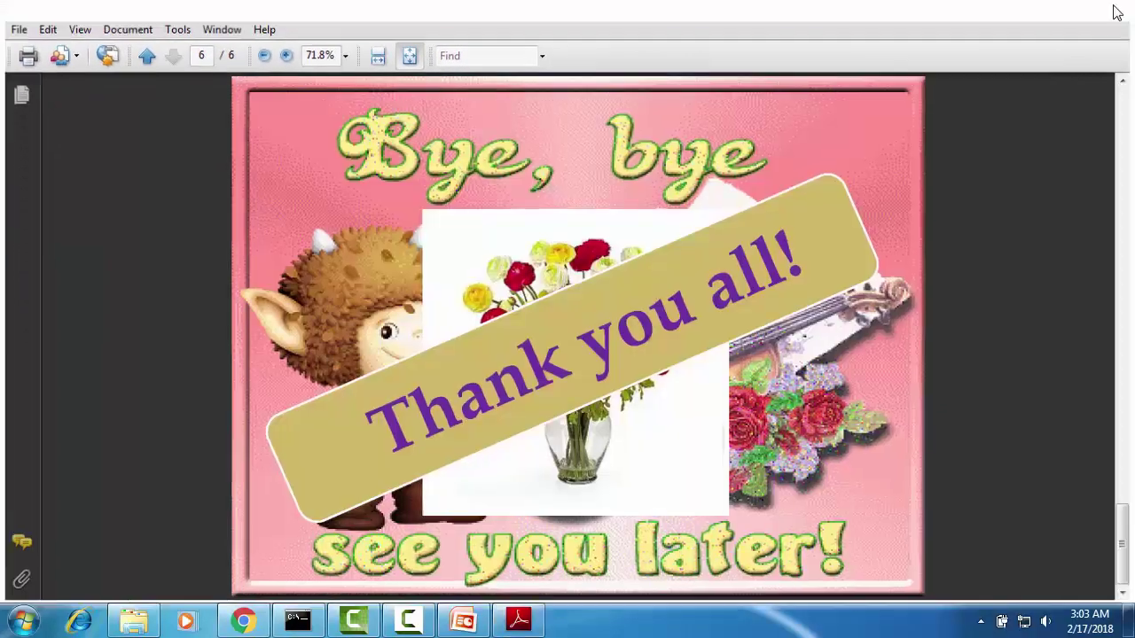
pyautogui.click(1111, 8)
# Close PowerPoint and its 6-slide presentation.
pyautogui.click(1111, 8)
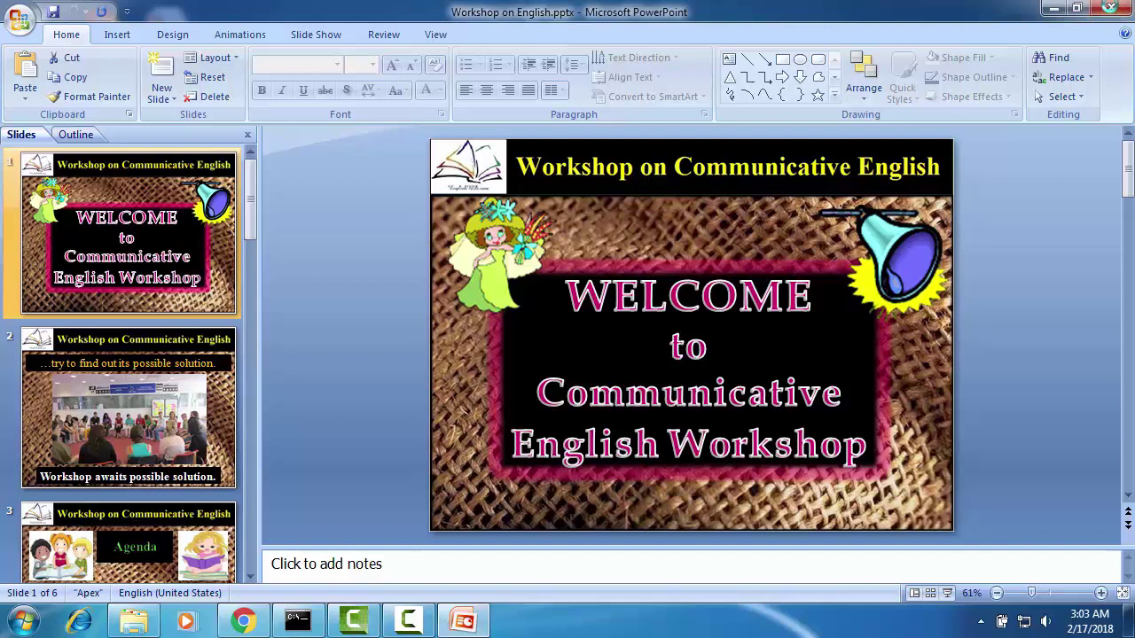